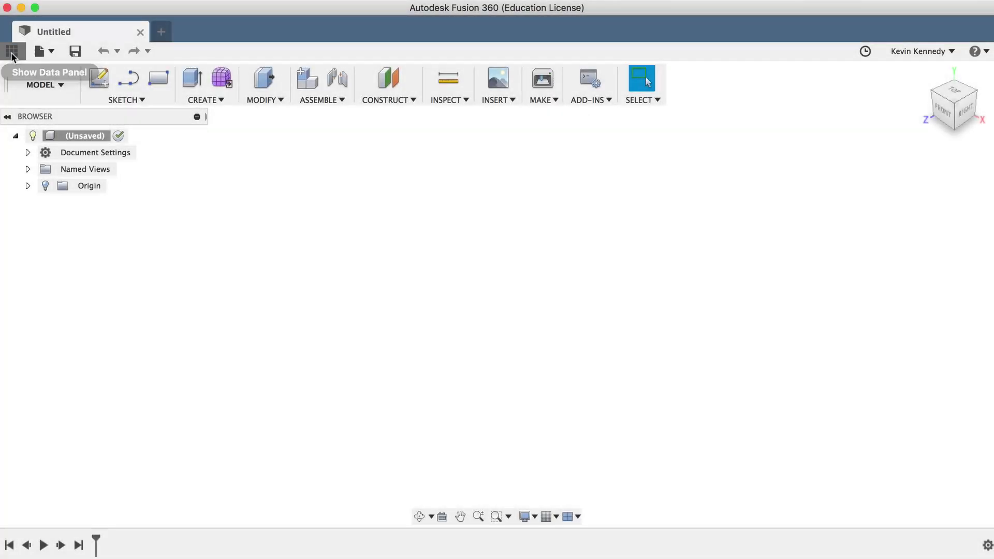
Open the Constraints Demo design from the project's master folder, and hide the project files once it is loading
click(11, 49)
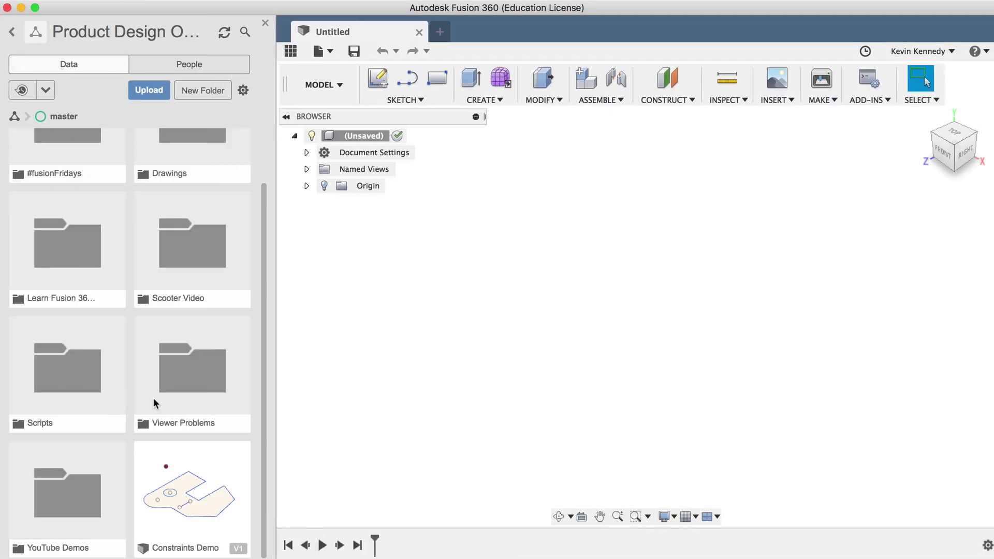
double_click(189, 478)
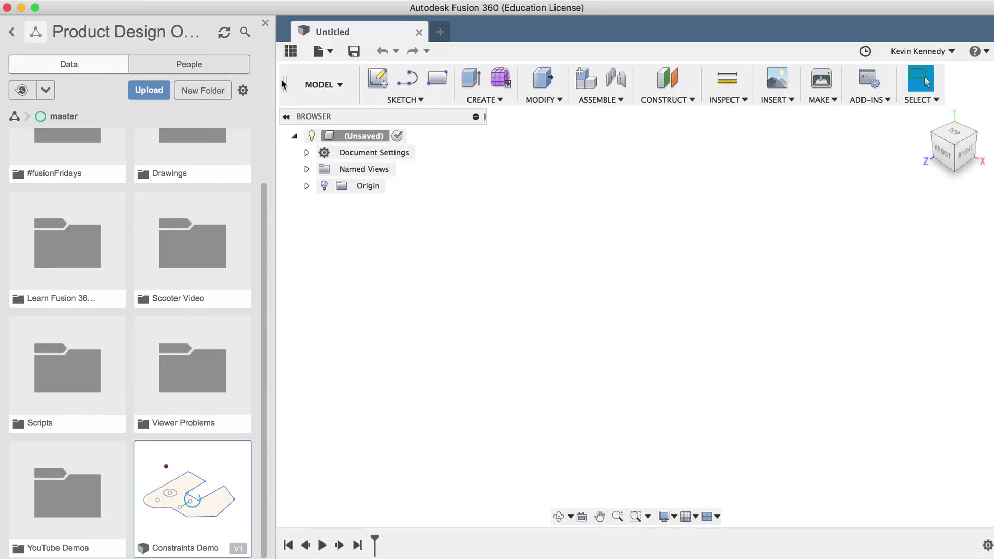
click(287, 54)
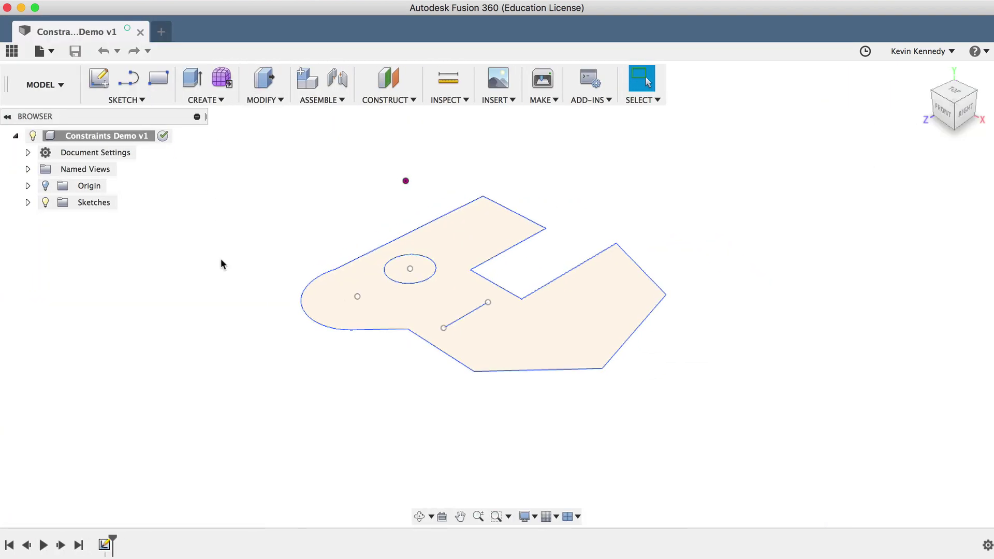
Open the existing Constraints Demo sketch for editing
click(27, 201)
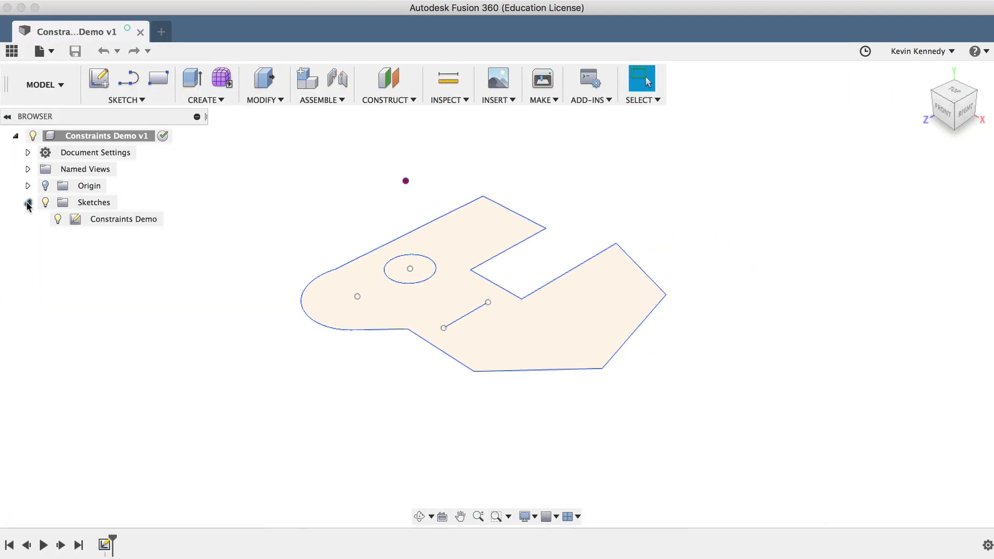
click(120, 217)
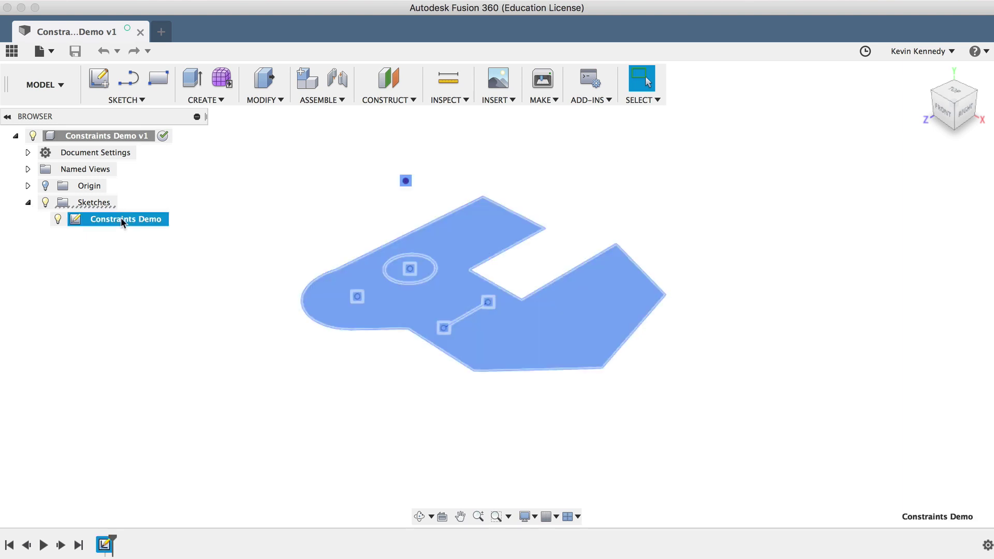
click(120, 217)
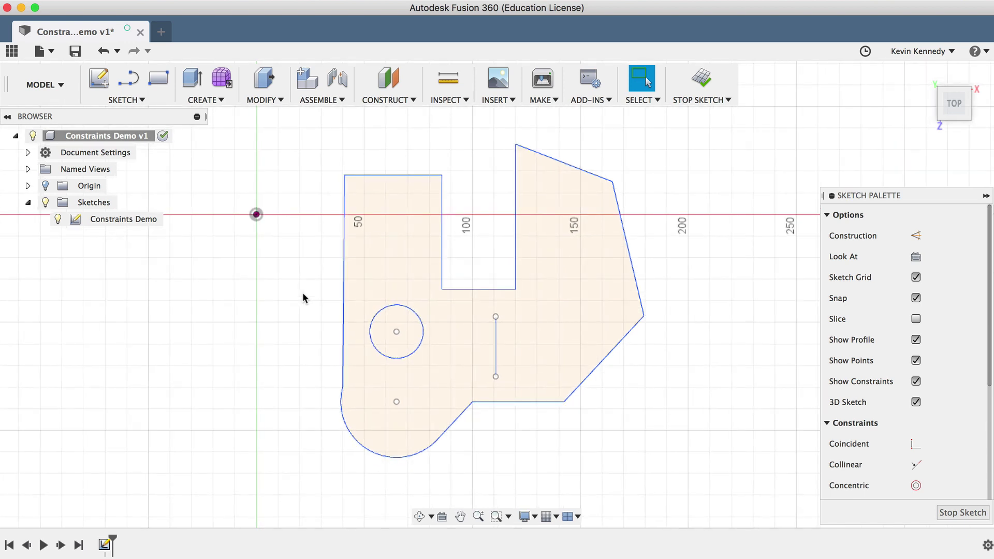
Place the Sketch Palette beside the profile and collapse its Options section, leaving the full list of constraints expanded
drag(874, 195, 730, 131)
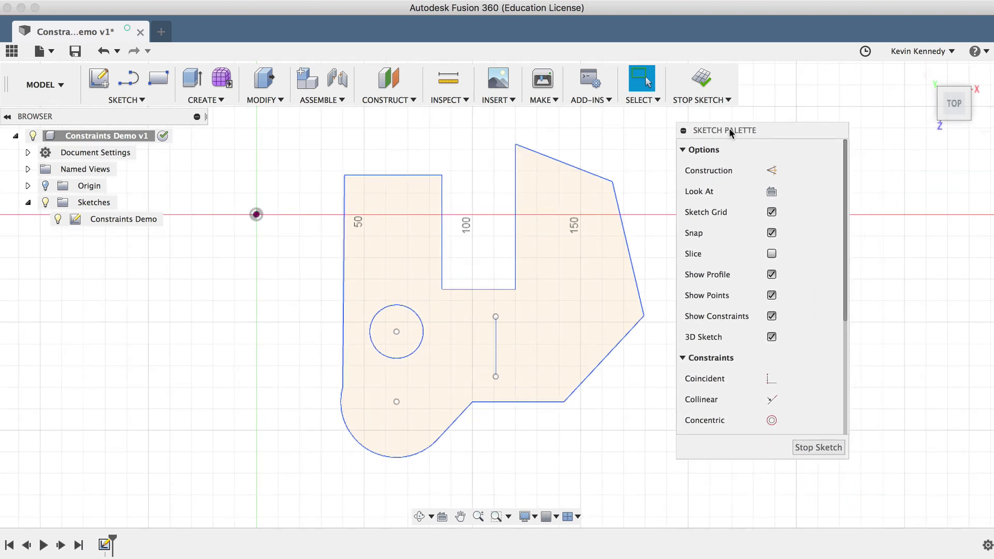
scroll(707, 280, down, 5)
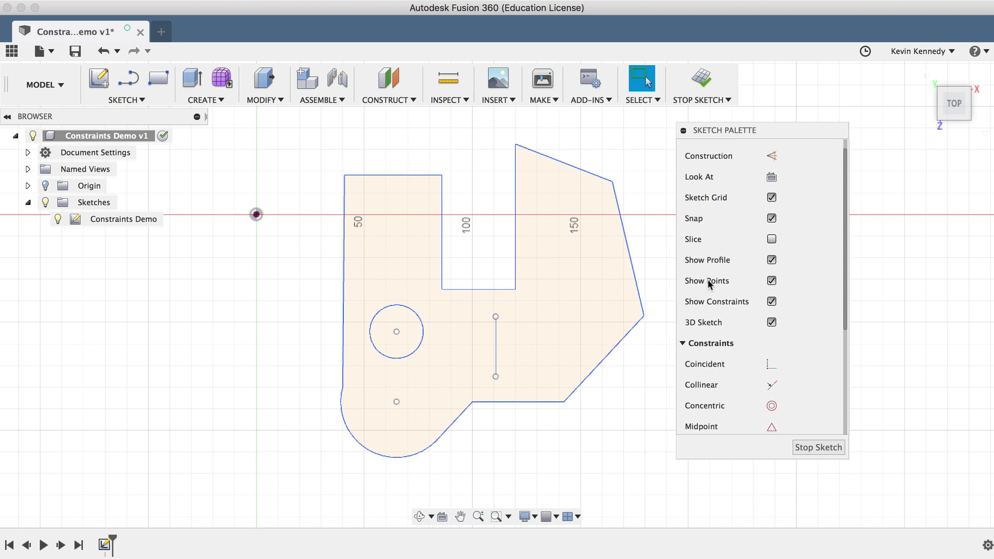
scroll(707, 280, down, 1)
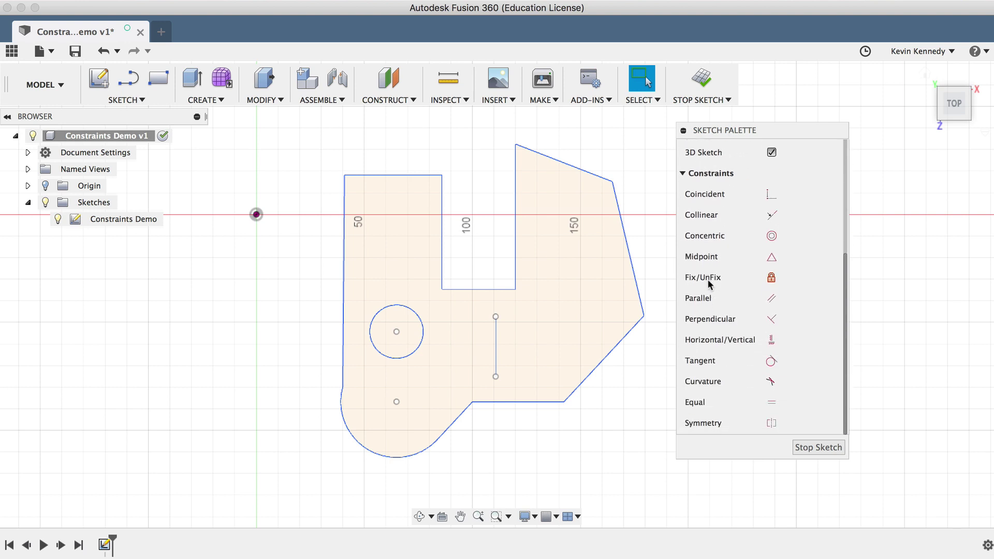
click(681, 174)
click(680, 356)
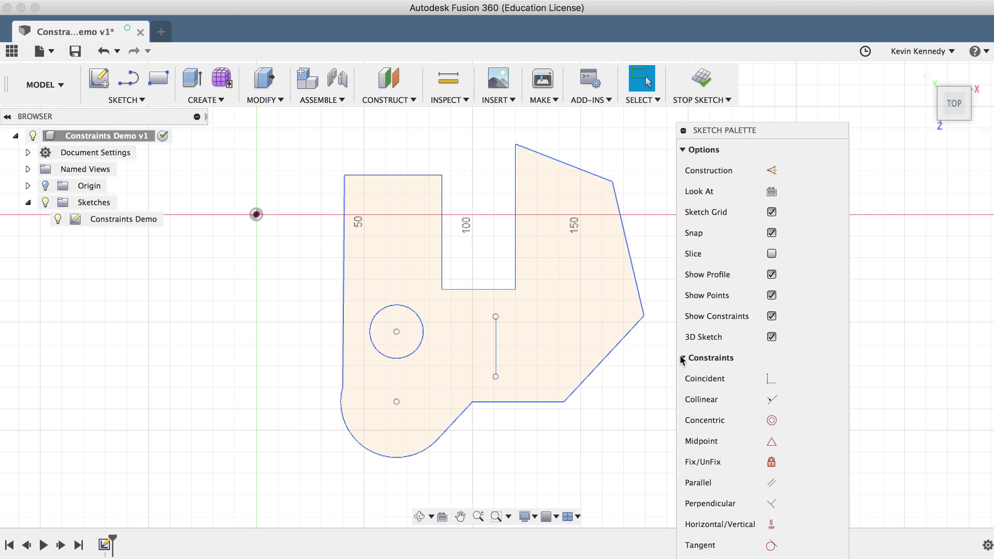
click(680, 356)
click(681, 357)
click(680, 356)
click(680, 357)
click(680, 357)
click(680, 357)
click(682, 149)
drag(717, 130, 751, 131)
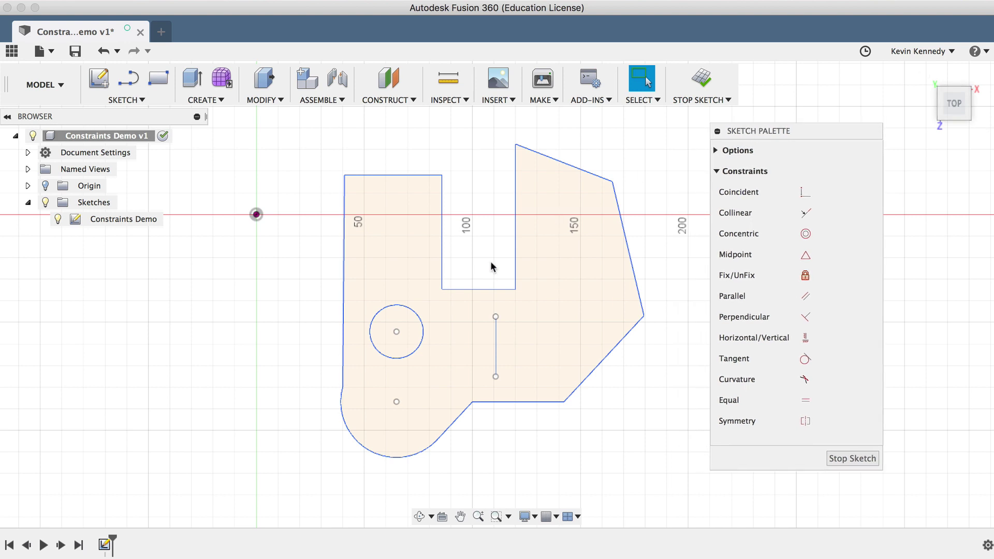
Apply a Coincident constraint between the slot's bottom edge and the upper endpoint of the short vertical line
scroll(491, 267, down, 1)
scroll(499, 261, up, 2)
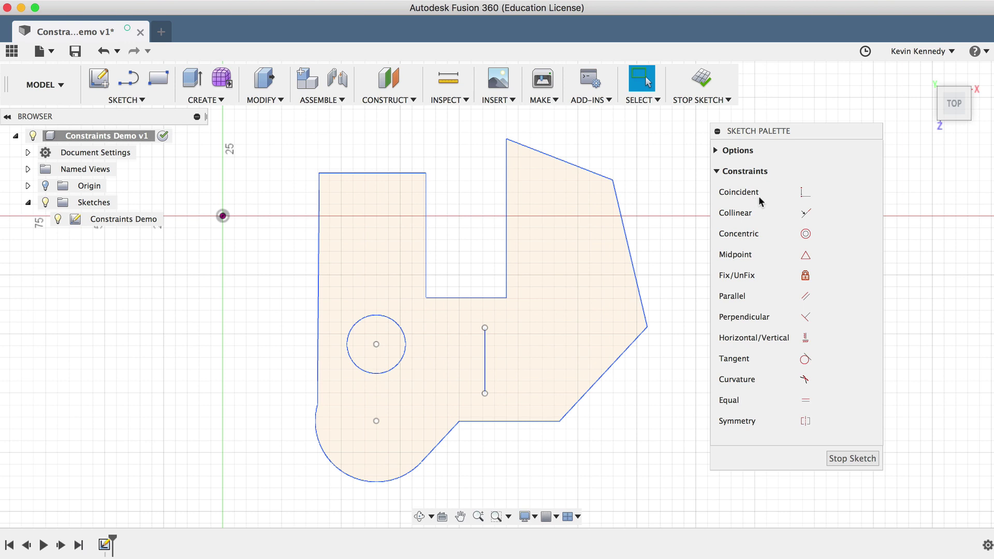
click(805, 192)
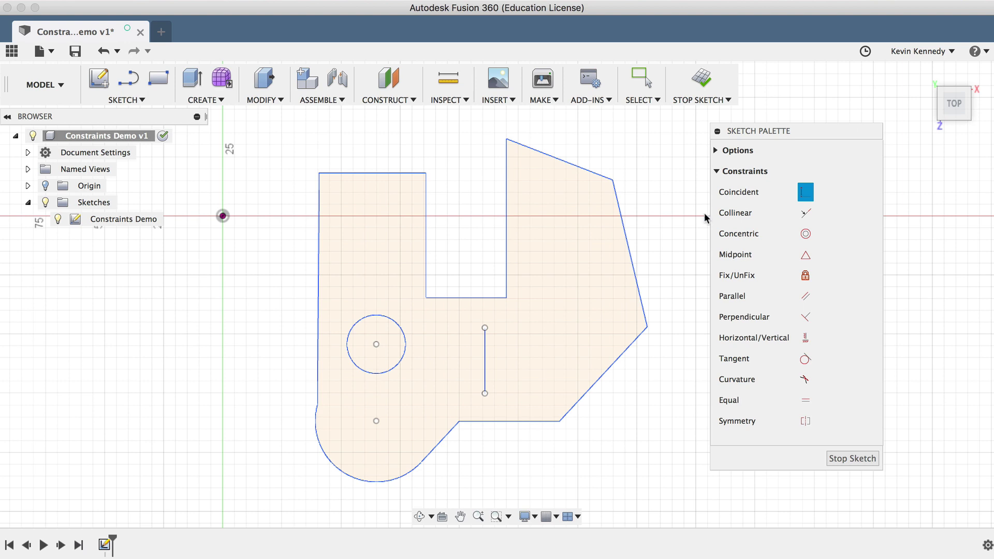
click(467, 296)
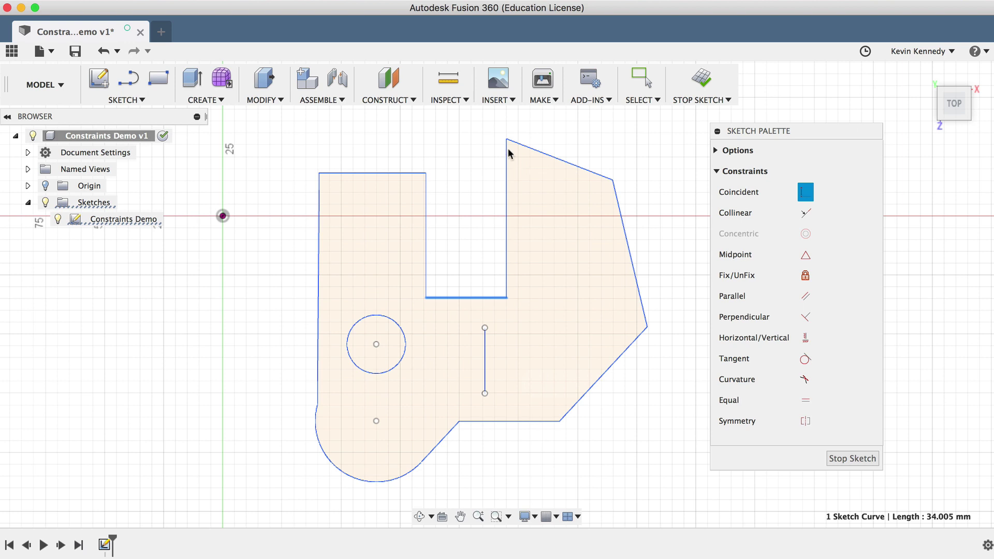
click(485, 328)
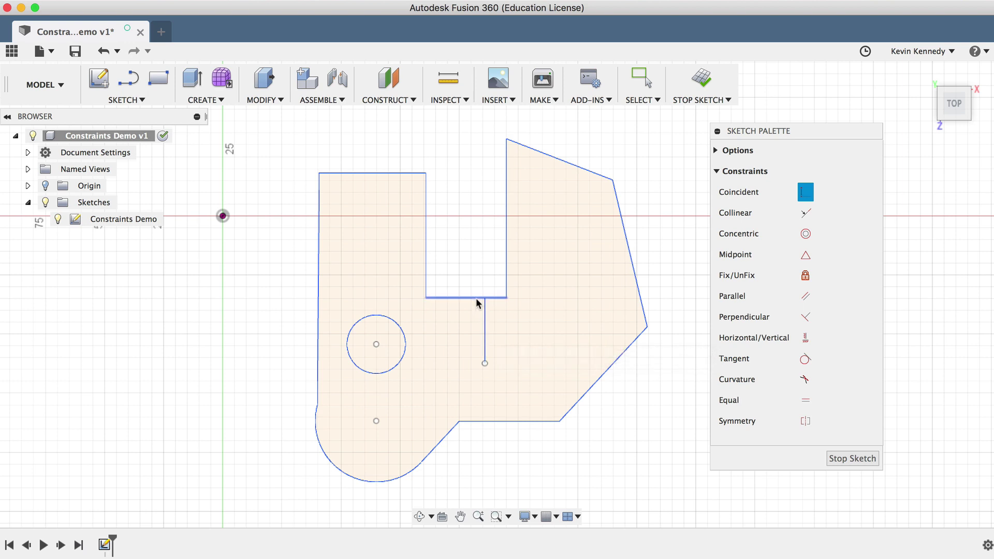
Test the coincident constraint by moving the slot's bottom edge up and back down
click(485, 313)
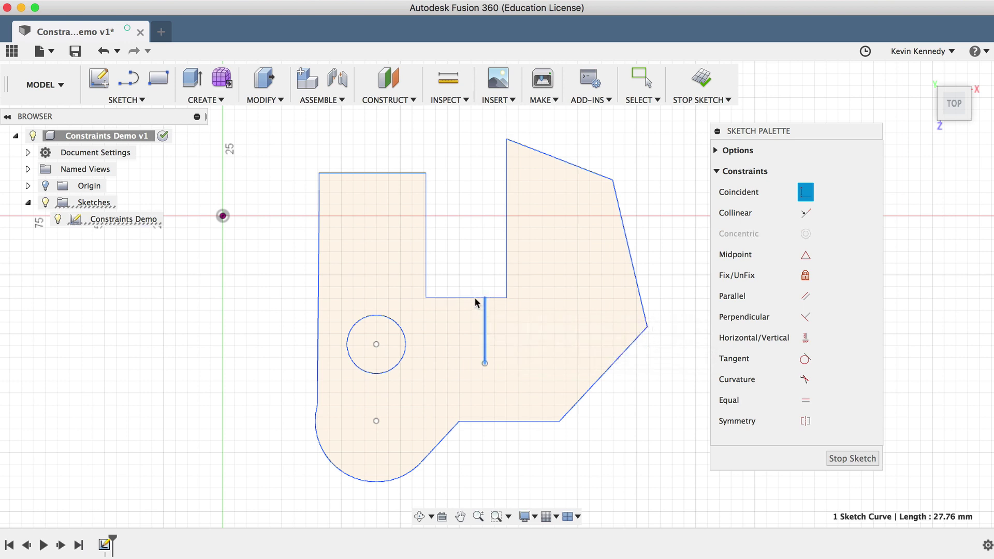
click(473, 296)
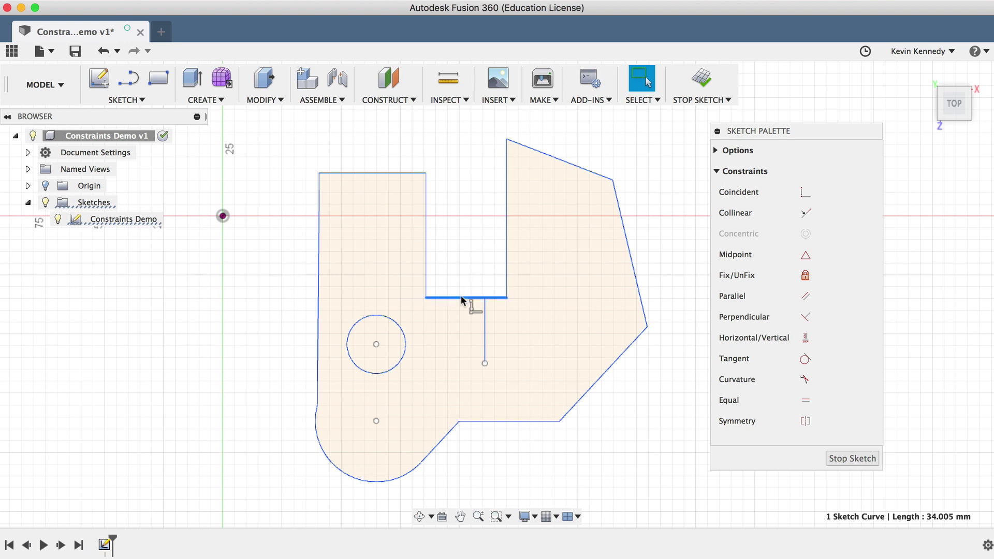
mouse_move(462, 298)
mouse_down()
mouse_move(461, 266)
mouse_move(463, 318)
mouse_move(463, 280)
mouse_up()
mouse_move(467, 288)
mouse_down()
mouse_move(468, 331)
mouse_move(469, 243)
mouse_move(467, 298)
mouse_up()
key(Escape)
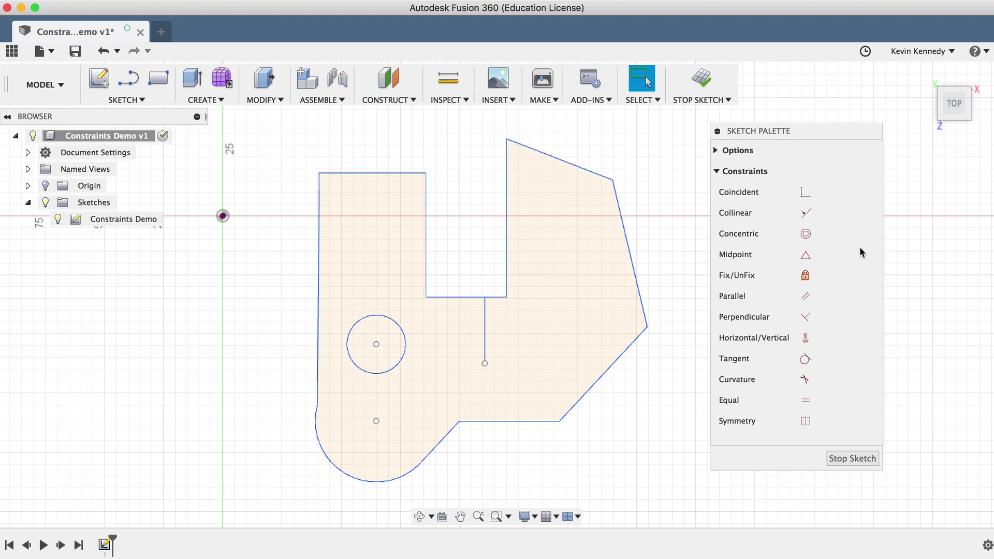
Apply a Collinear constraint between the right arm's sloped top edge and the left arm's top edge
click(804, 211)
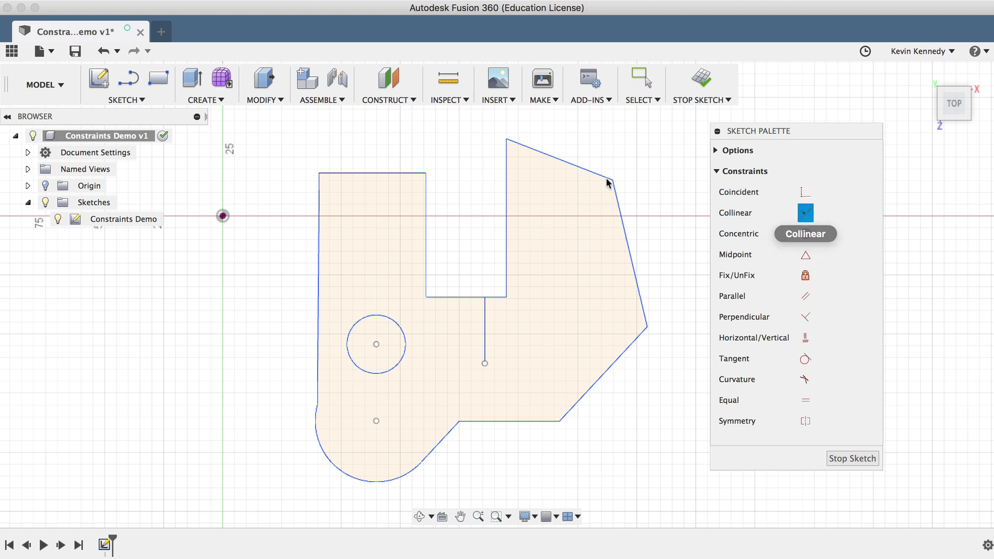
click(549, 155)
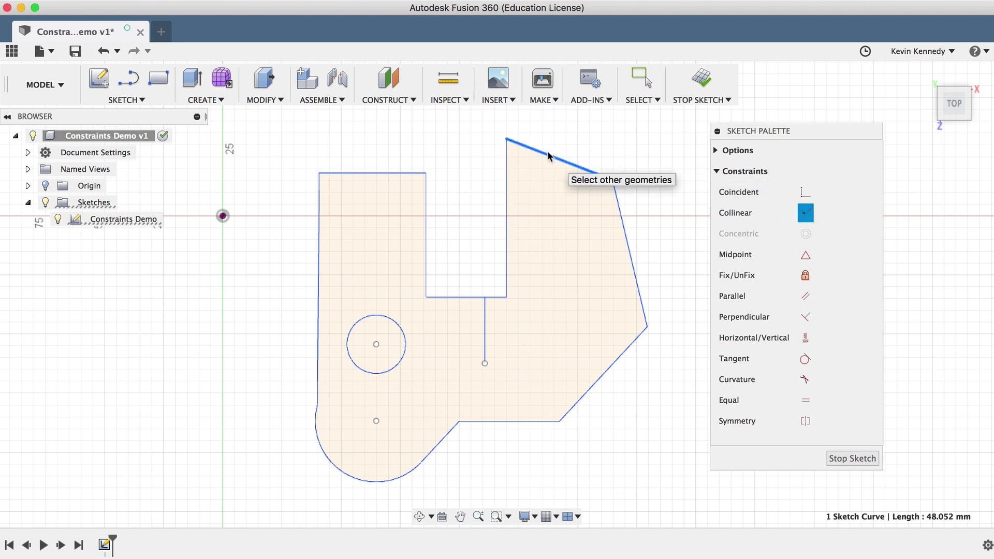
click(379, 173)
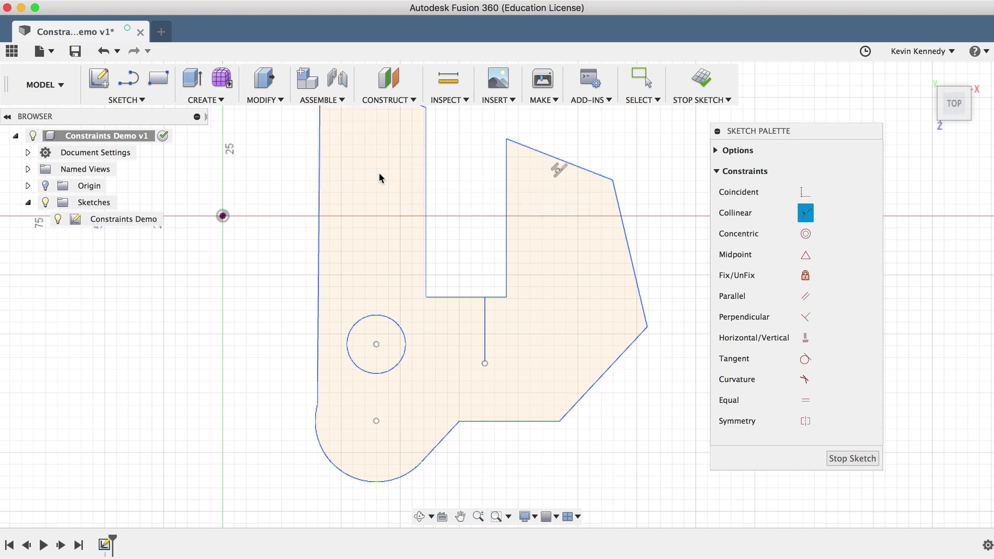
scroll(379, 174, up, 2)
scroll(379, 177, down, 3)
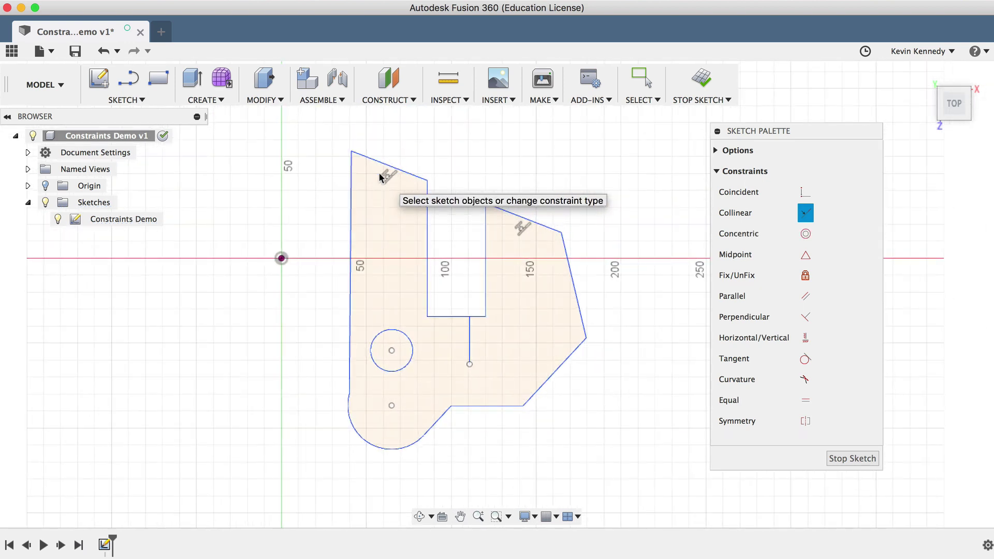
scroll(379, 177, up, 2)
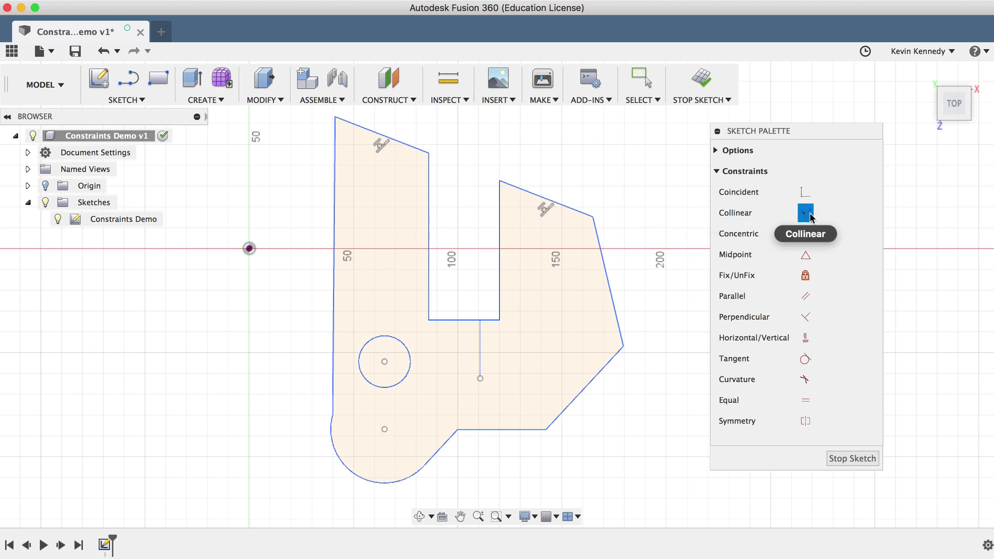
Test the collinear constraint by shifting the left arm's sloped top edge slightly lower
click(636, 90)
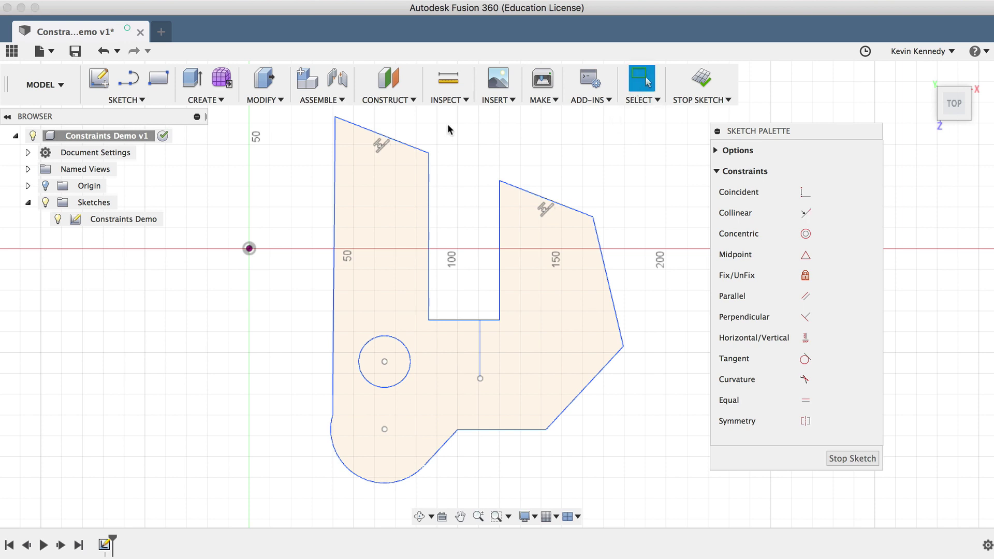
mouse_move(381, 139)
mouse_down()
mouse_move(393, 188)
mouse_move(399, 160)
mouse_move(409, 161)
mouse_move(408, 193)
mouse_move(432, 165)
mouse_up()
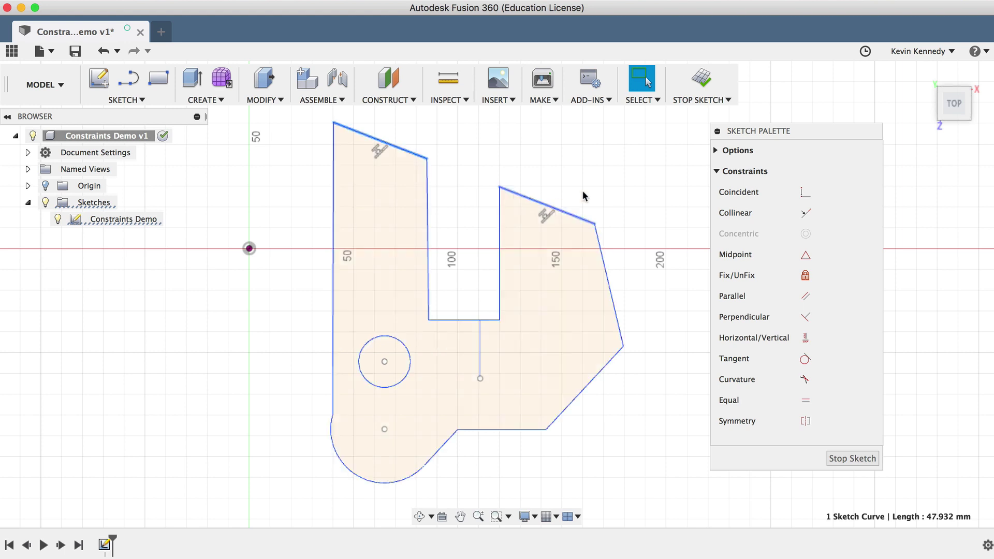
click(761, 253)
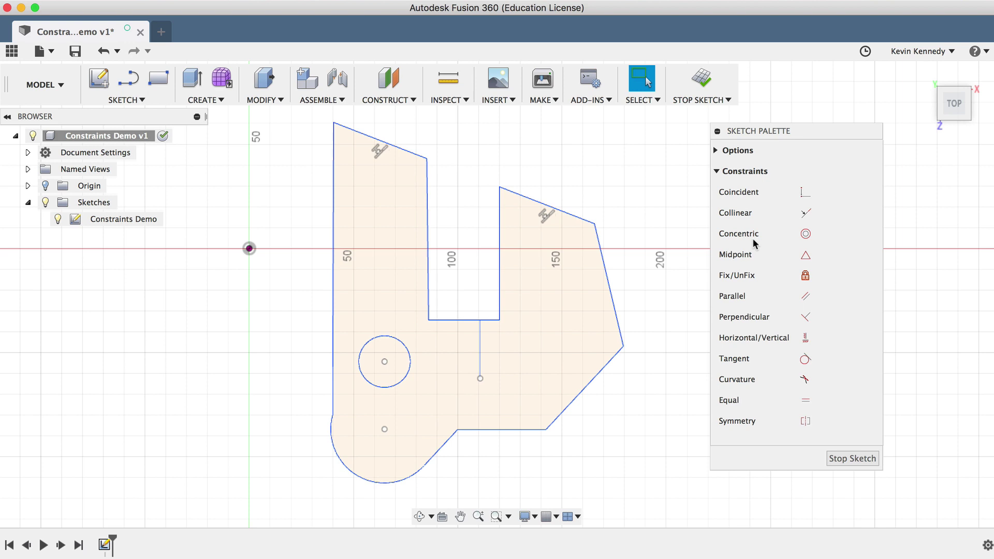
click(753, 239)
click(402, 384)
click(368, 479)
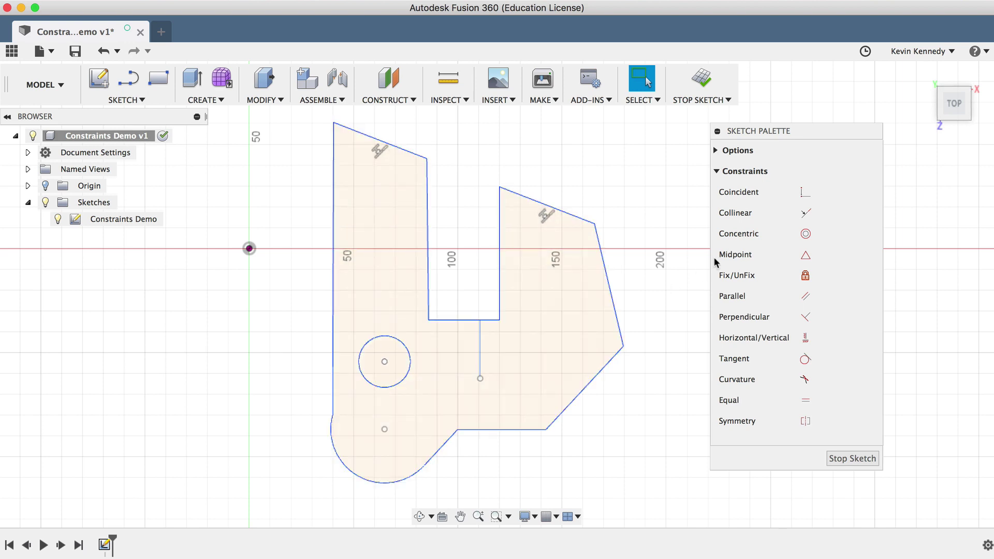
Apply a Concentric constraint between the rounded corner arc and the circle
click(809, 231)
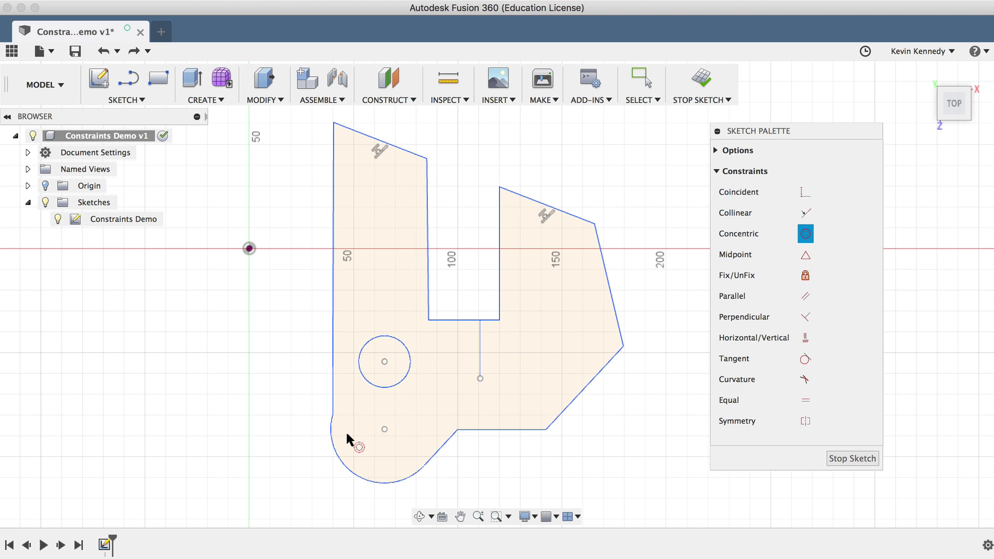
click(363, 480)
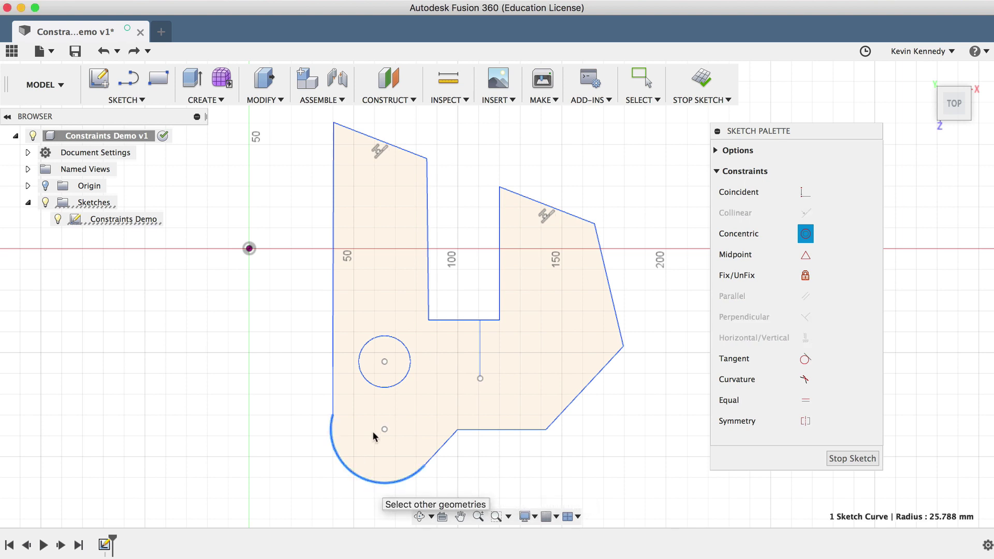
click(377, 387)
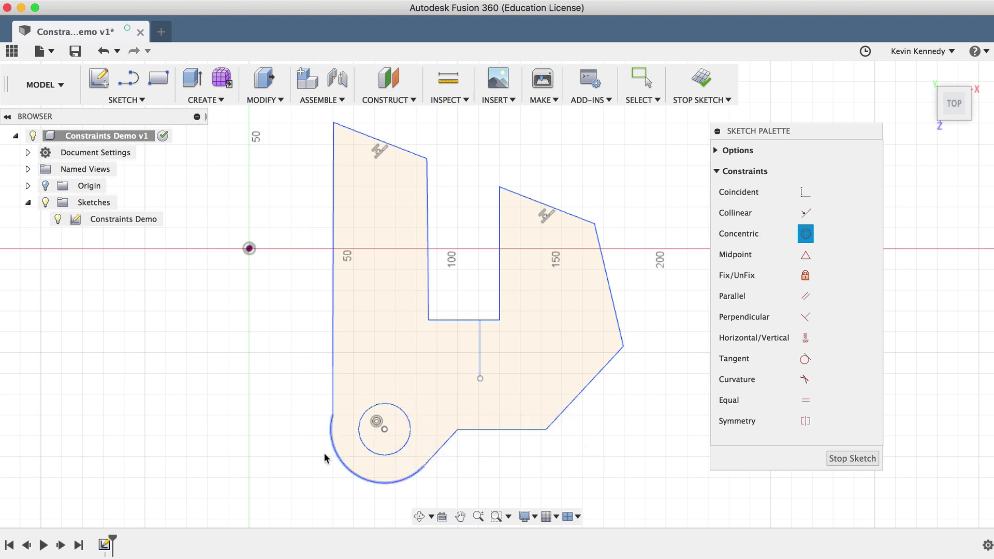
key(Escape)
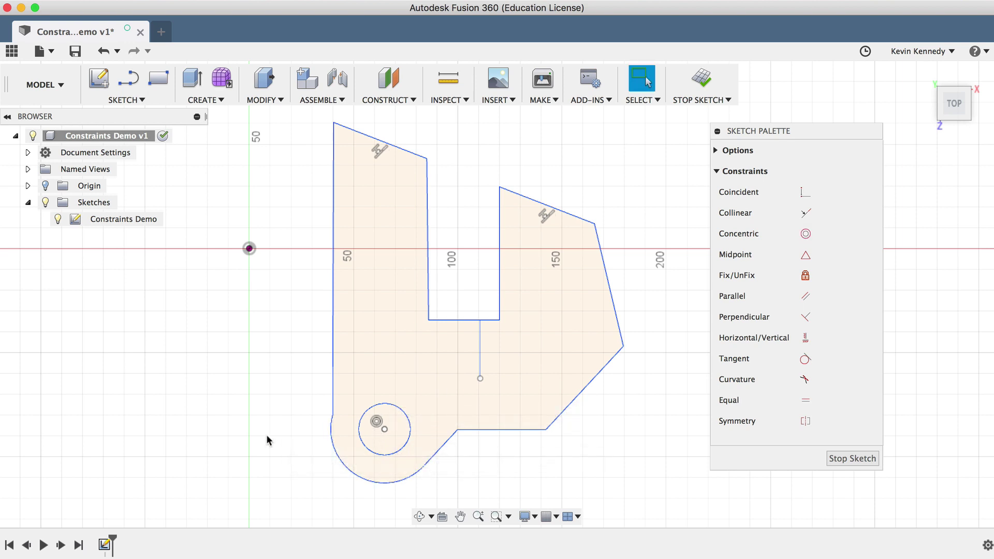
Widen the slot by moving its right wall outward, and shift the bottom edge's left corner to about X 92.5, Z 86.8 mm
click(805, 254)
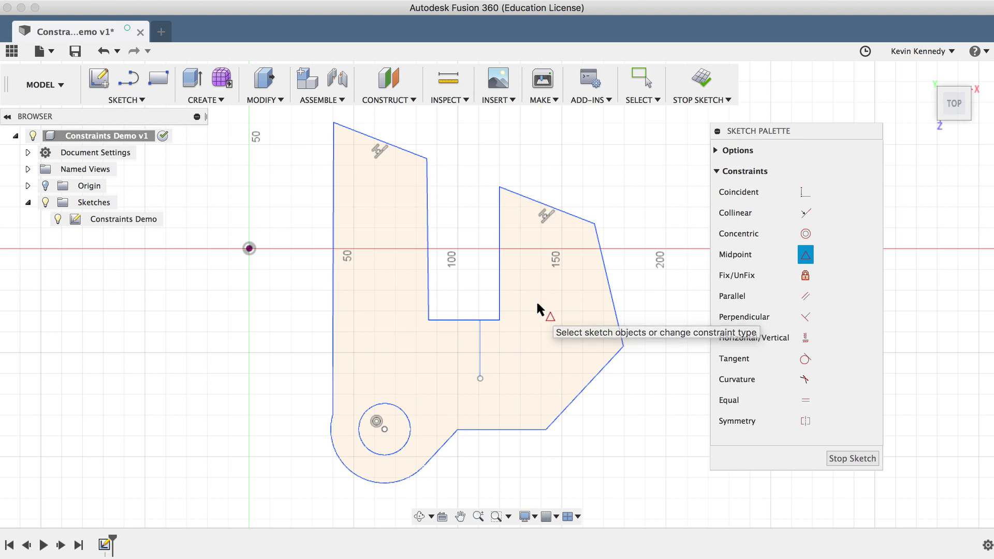
key(Escape)
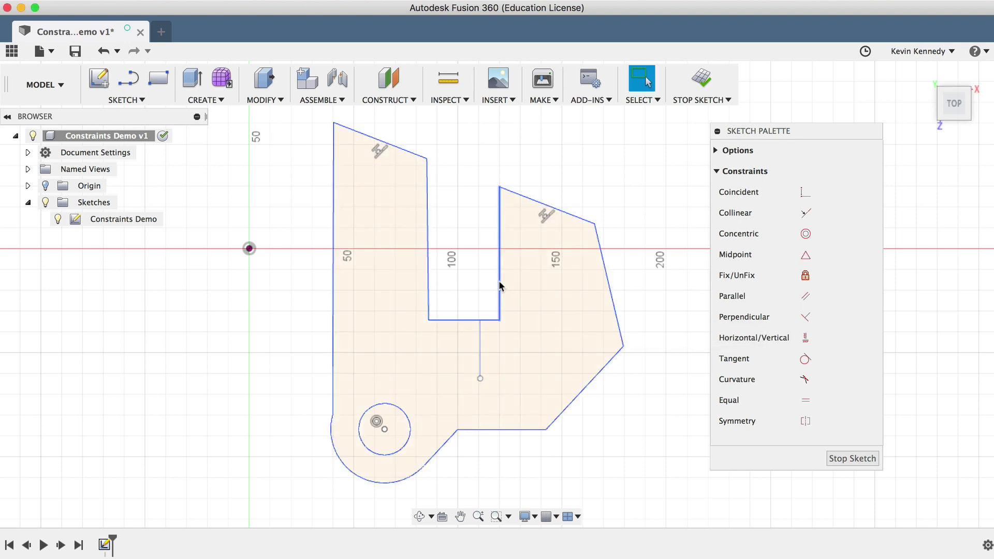
drag(500, 281, 521, 282)
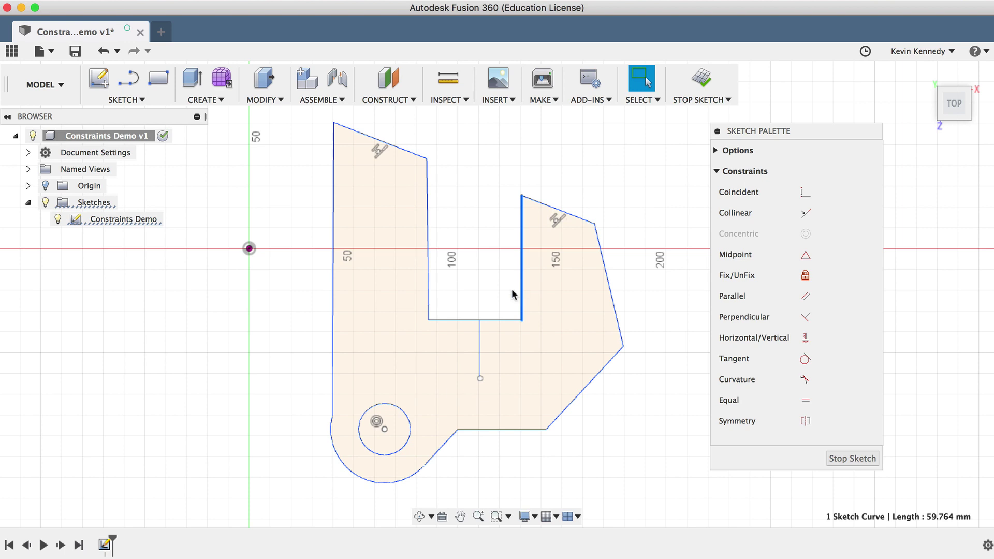
click(510, 292)
drag(457, 430, 442, 429)
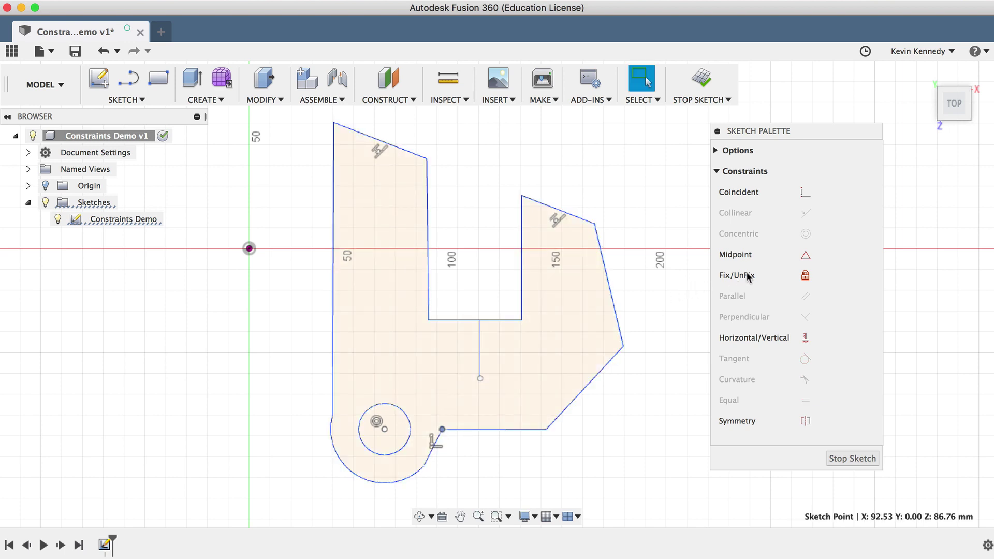
Apply a Midpoint constraint between the free lower end of the short line below the slot and the bottom edge
click(804, 254)
click(480, 378)
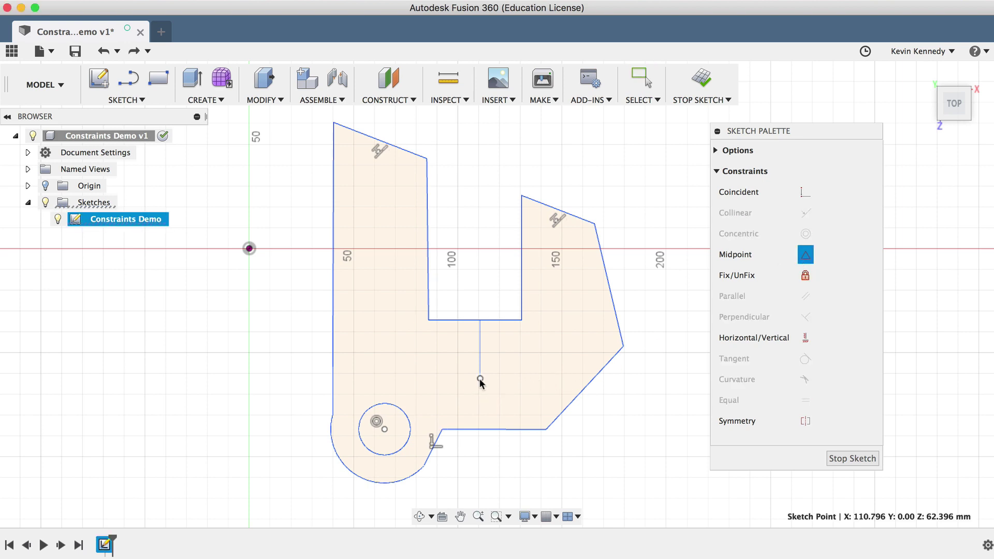
click(492, 427)
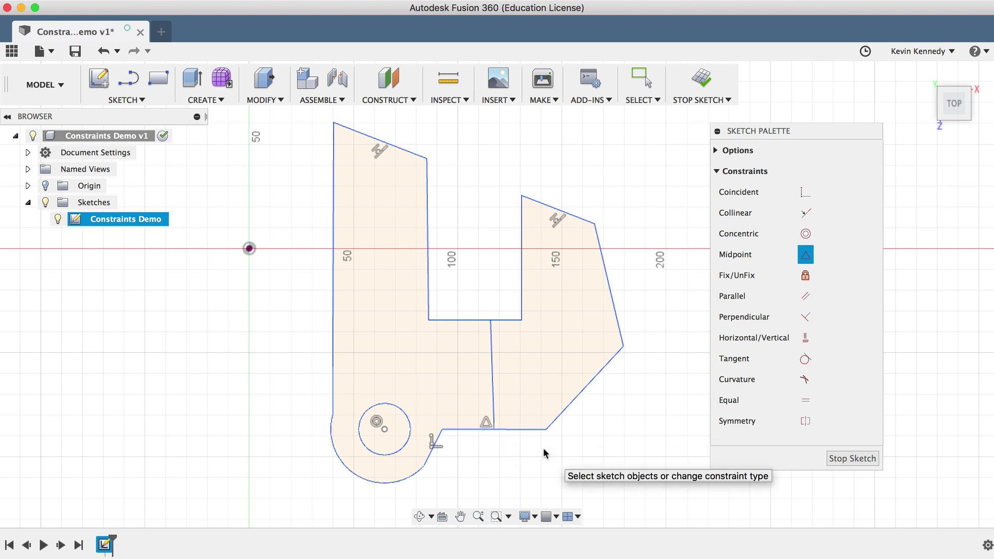
key(Escape)
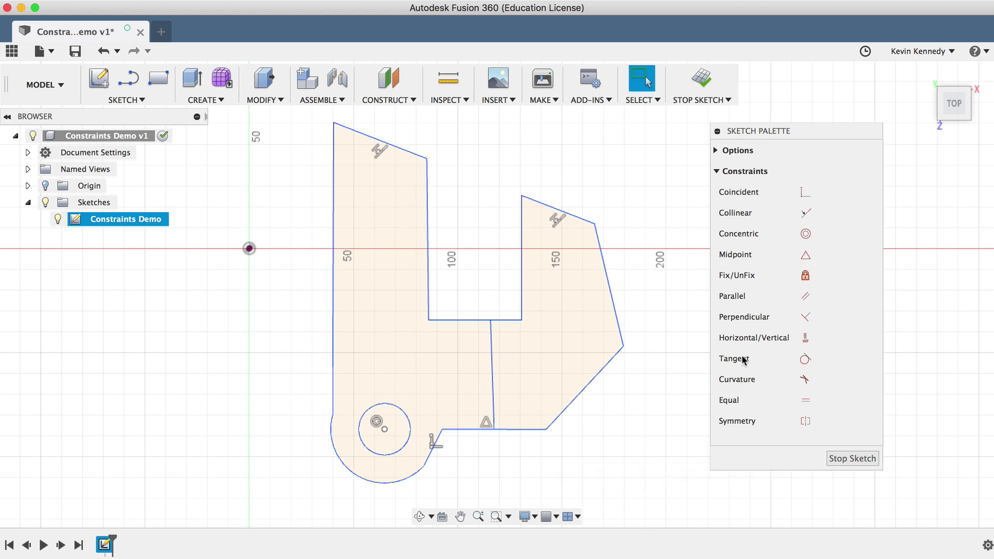
Fix the long left edge in place, and slide its lower endpoint up to about X 40, Z 77.4 mm
click(803, 280)
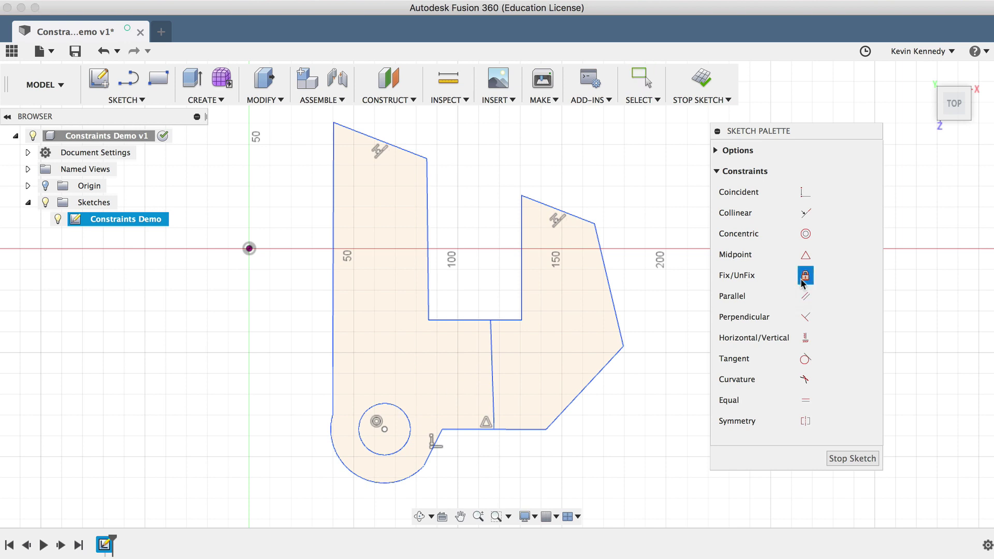
click(333, 317)
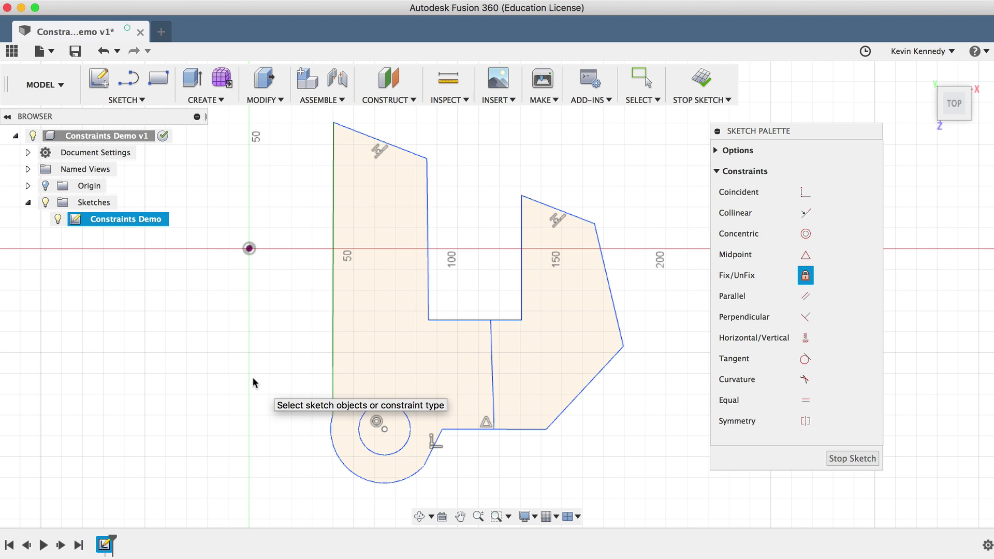
key(Escape)
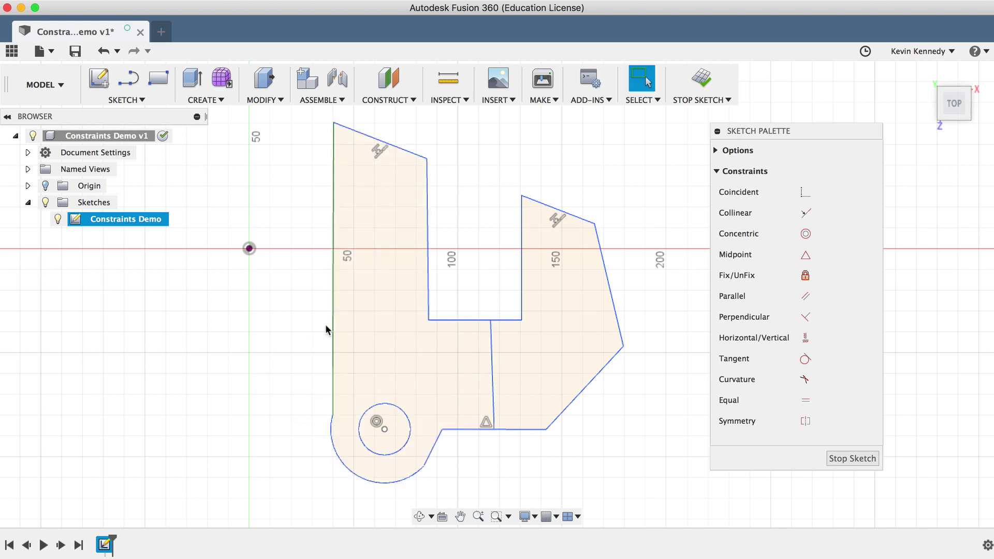
mouse_move(332, 421)
mouse_down()
mouse_move(332, 436)
mouse_move(331, 395)
mouse_move(333, 409)
mouse_up()
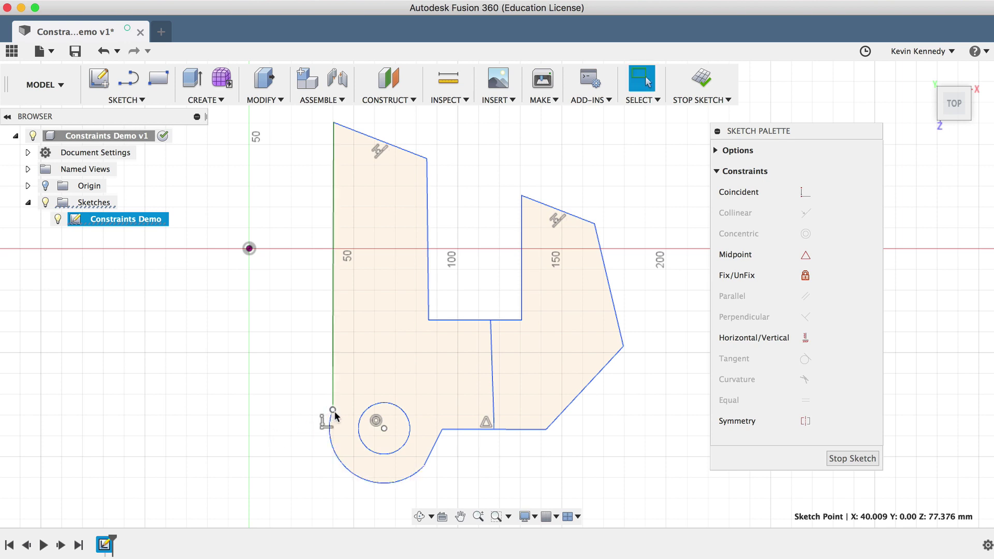
click(671, 344)
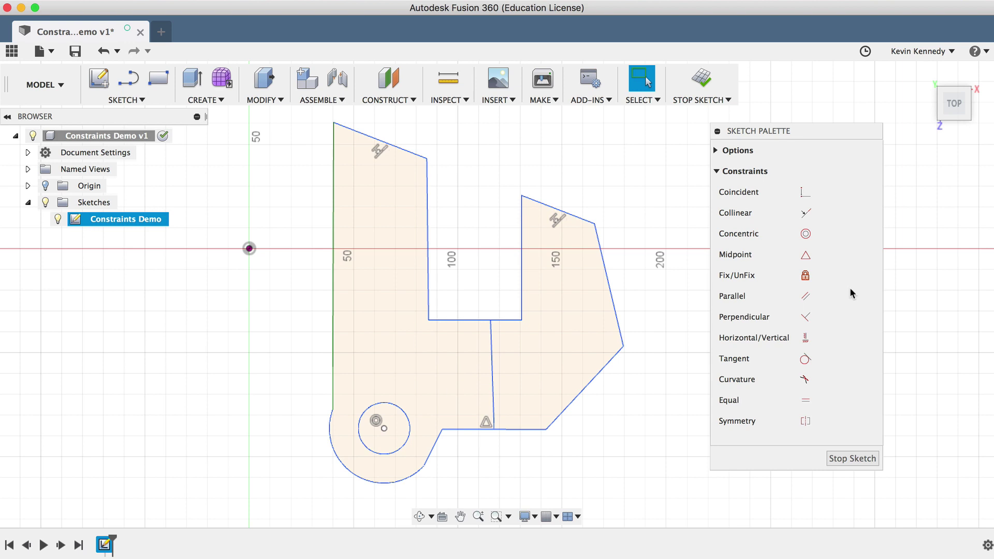
Make the lower-right sloped edge parallel to the short angled edge beside the arc, and shift it slightly inward and up
click(804, 296)
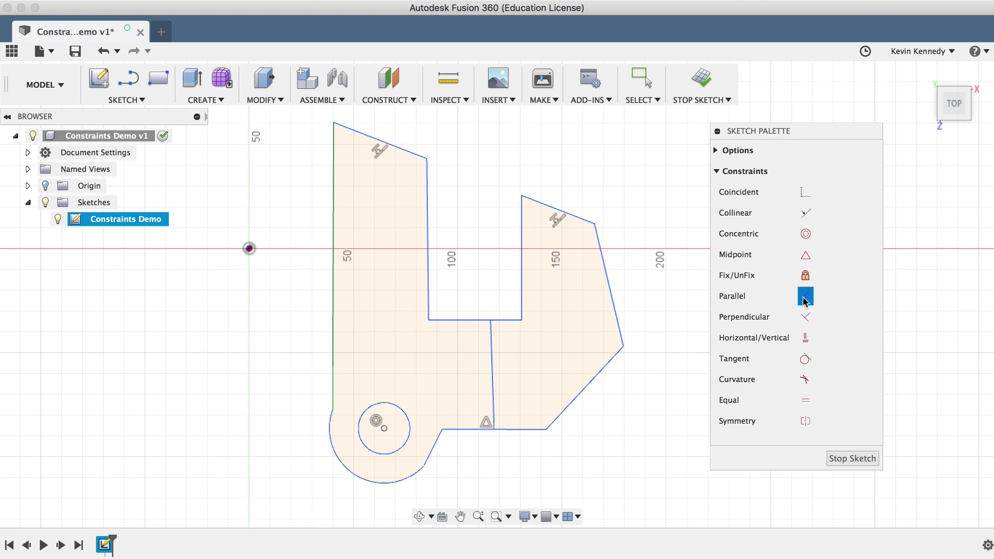
click(433, 449)
click(591, 379)
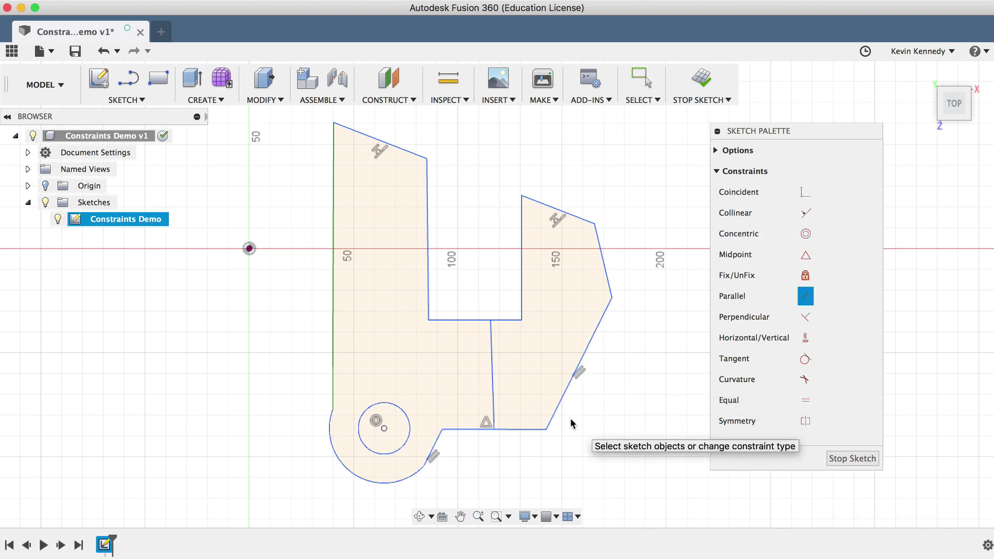
key(Escape)
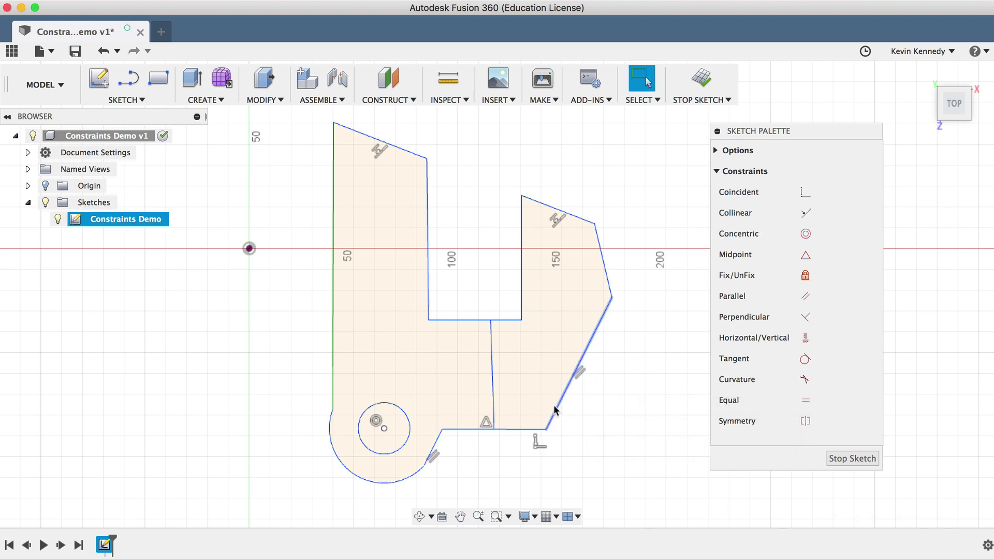
mouse_move(555, 406)
mouse_down()
mouse_move(573, 415)
mouse_move(548, 404)
mouse_move(557, 418)
mouse_move(543, 420)
mouse_up()
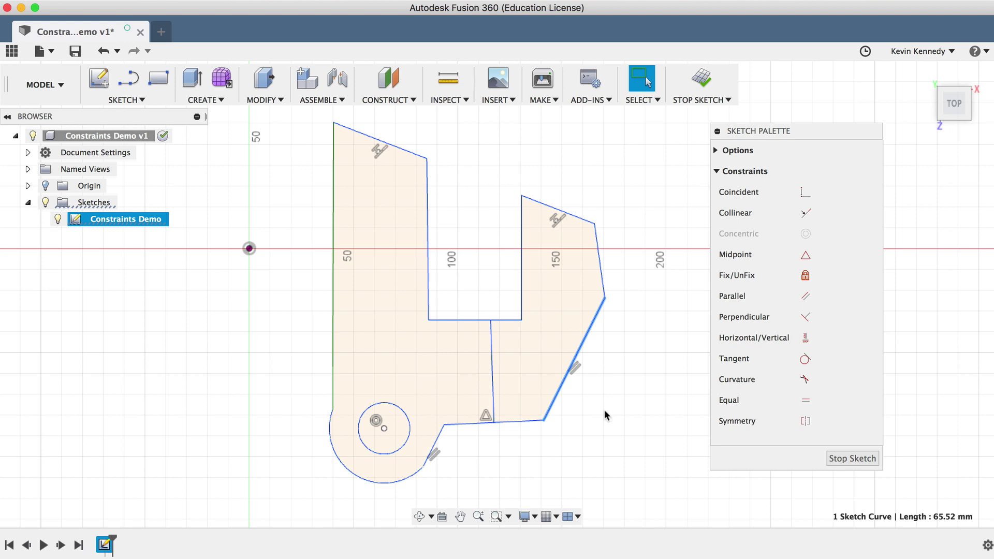
click(923, 378)
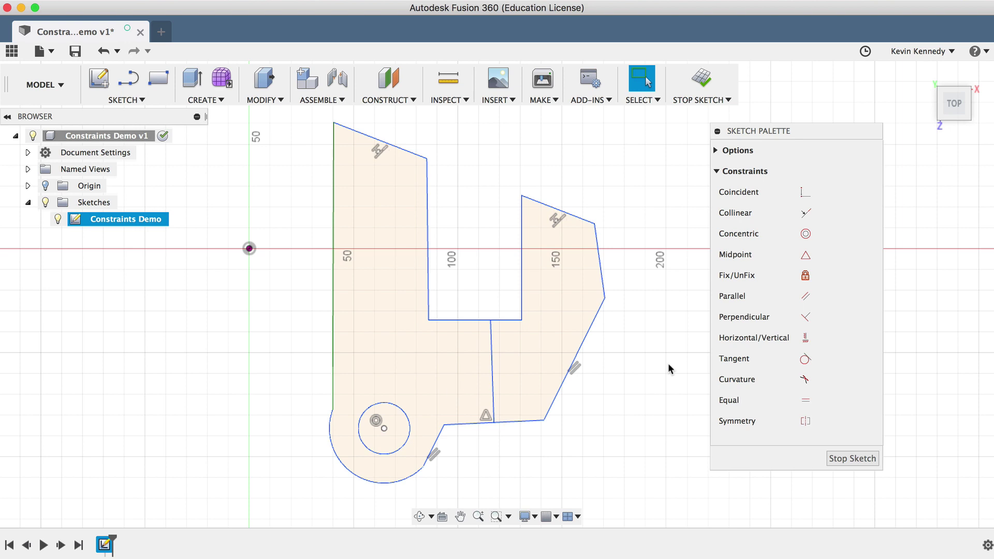
Apply a Perpendicular constraint between the fixed left edge and the right arm's sloped top edge
click(800, 317)
click(333, 335)
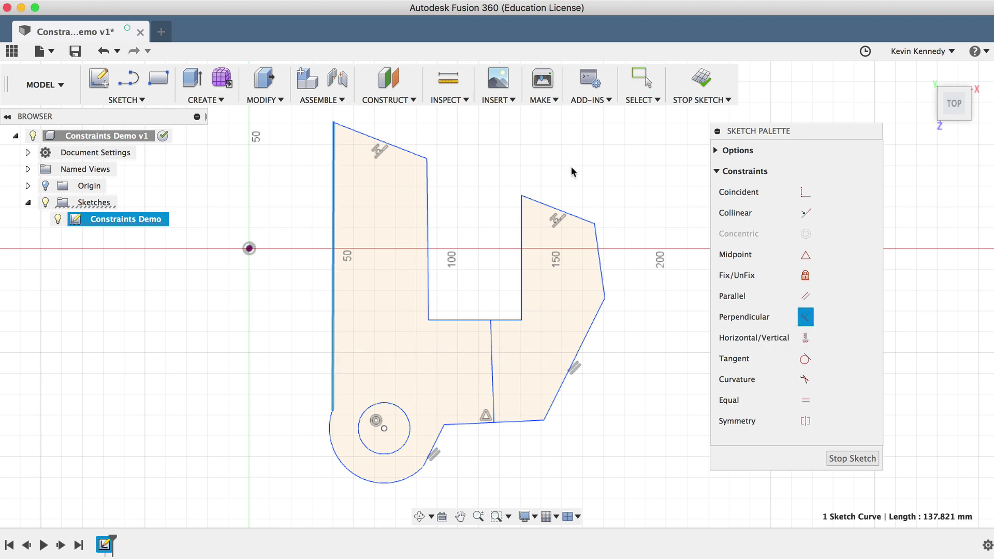
click(553, 208)
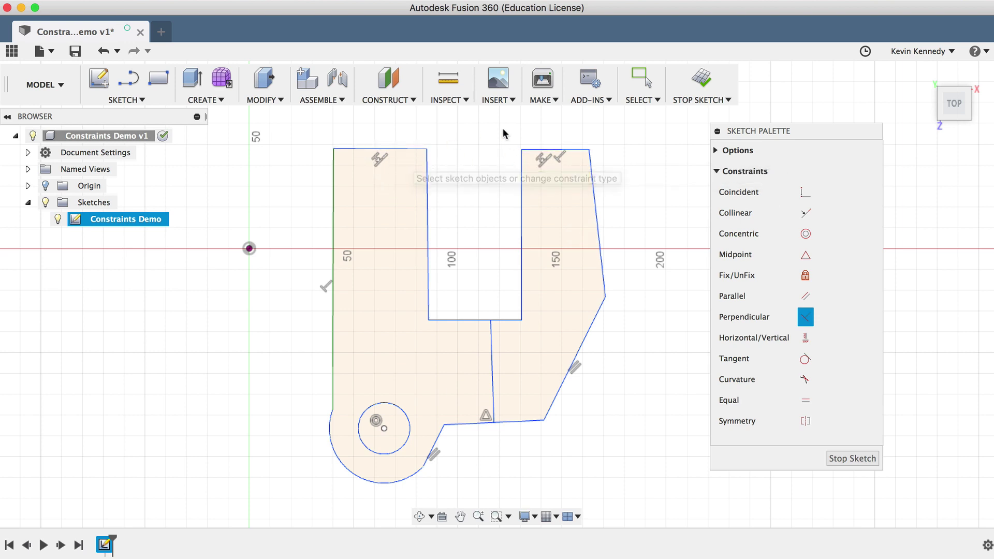
click(335, 197)
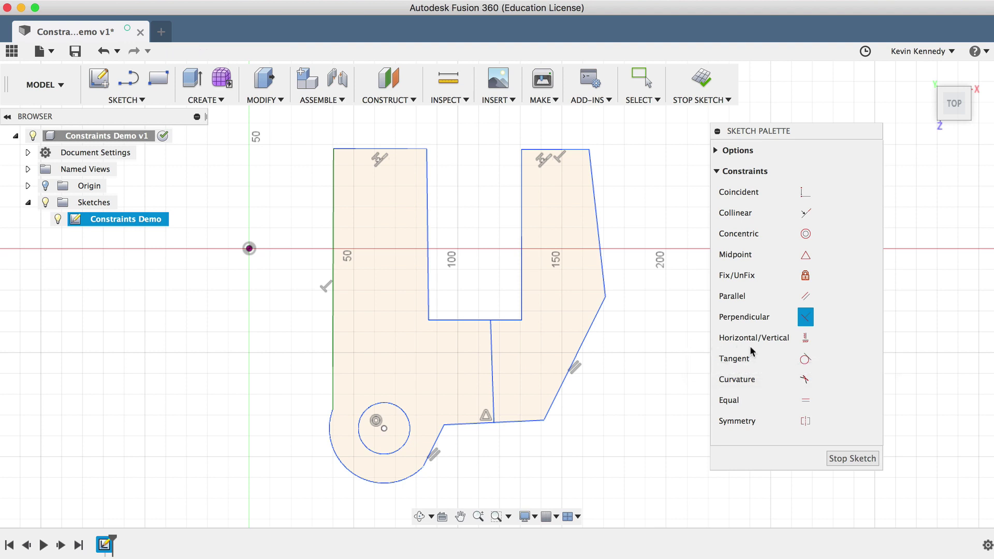
Make the line below the slot vertical, and align the circle's center horizontally with the bottom edge's left corner
click(806, 341)
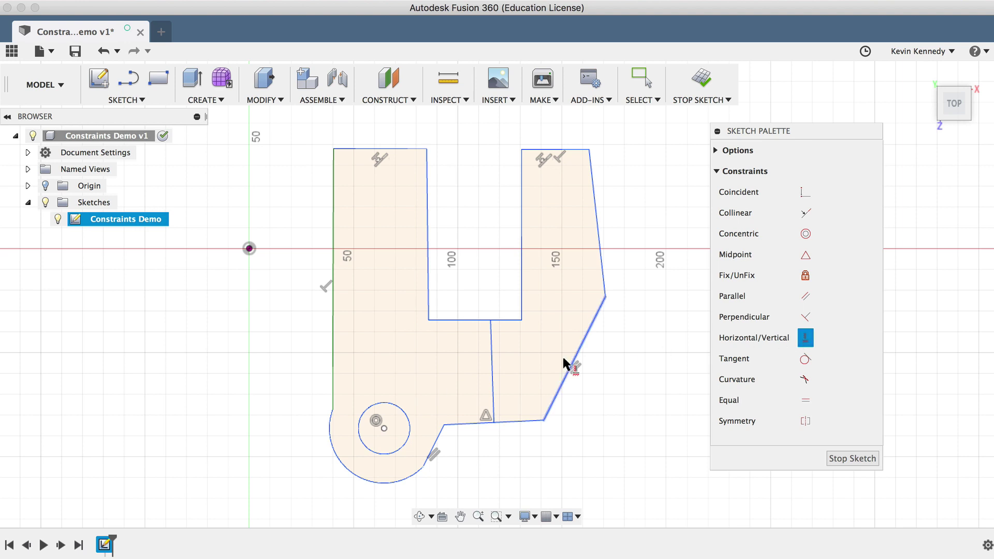
click(489, 358)
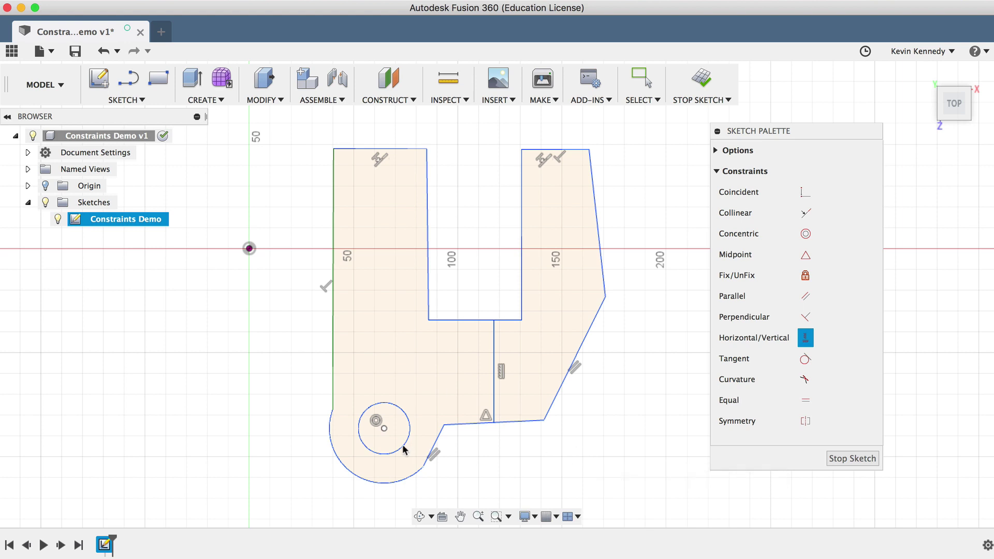
click(386, 430)
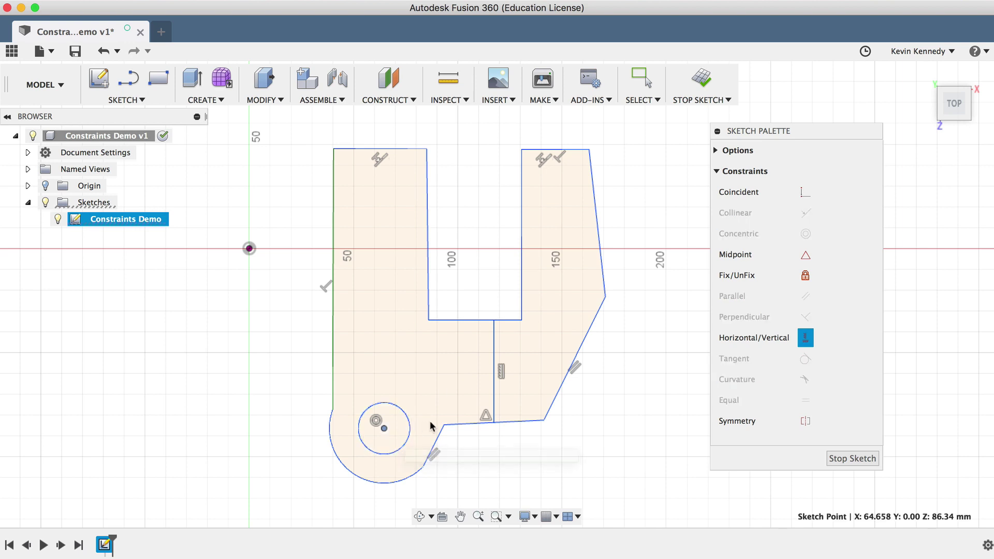
click(443, 424)
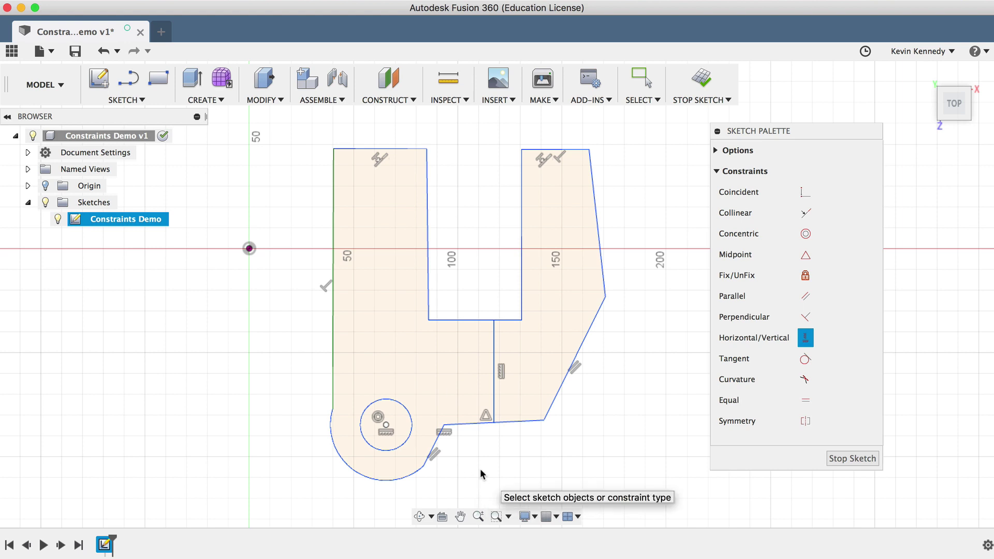
Apply Tangent constraints between the rounded corner arc and both adjoining lines, the short angled edge and the long left edge
click(806, 359)
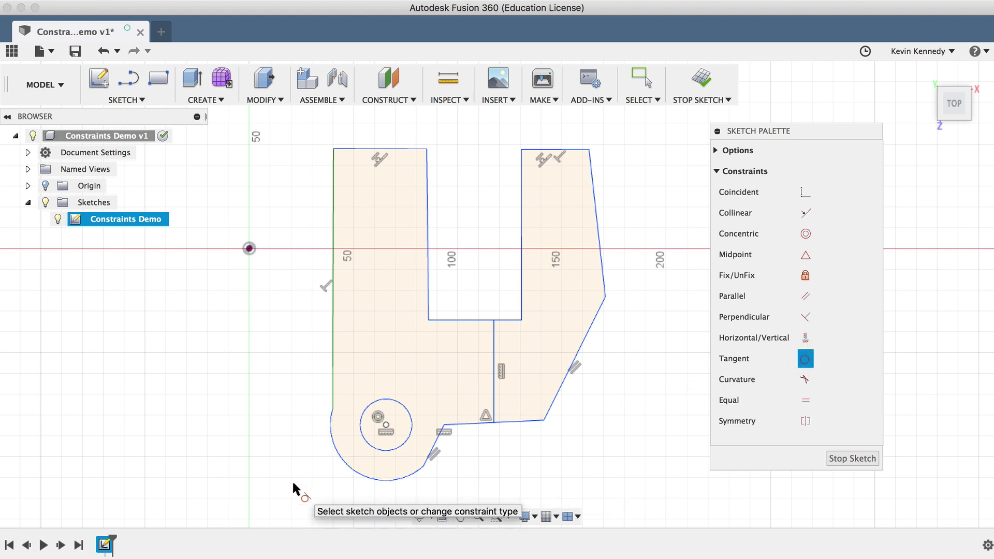
scroll(293, 484, up, 5)
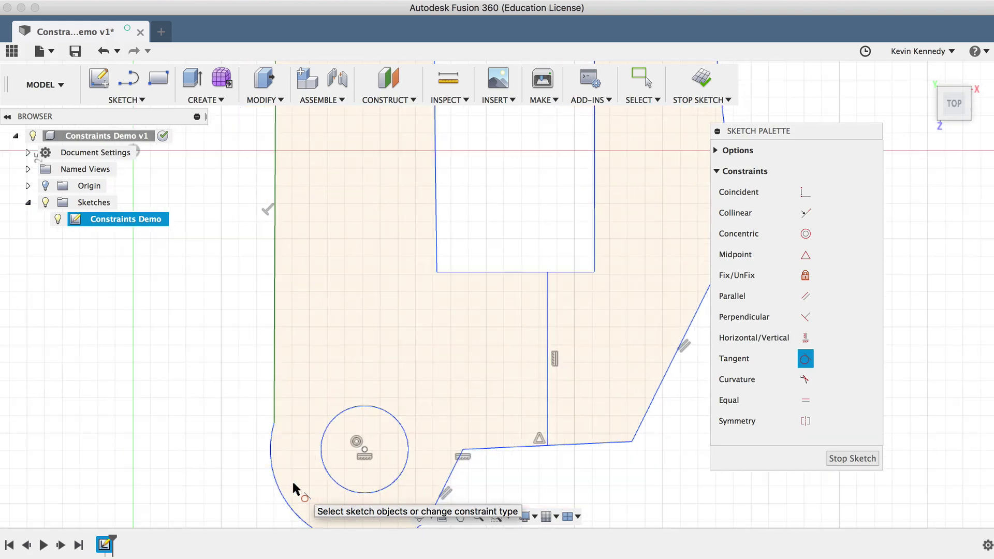
scroll(293, 483, down, 3)
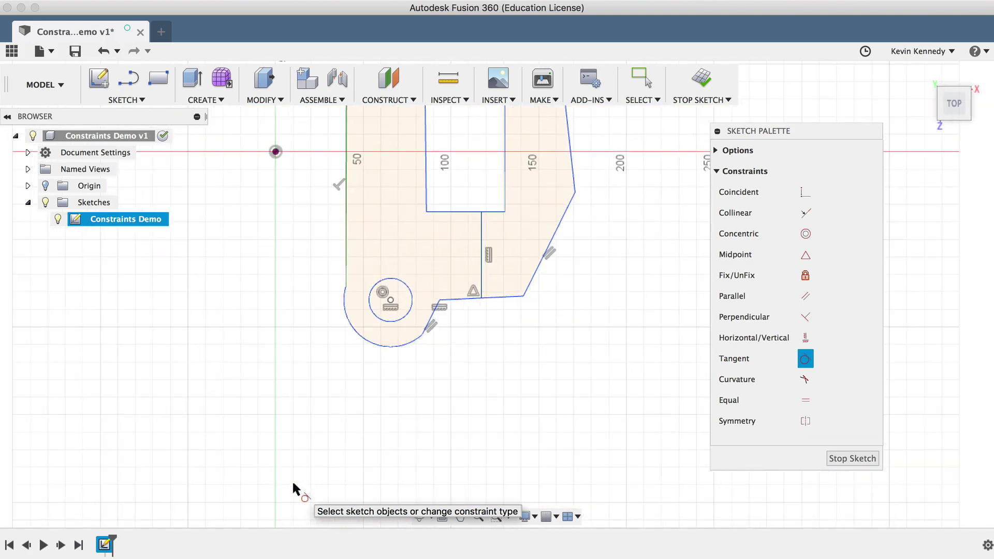
scroll(255, 431, up, 5)
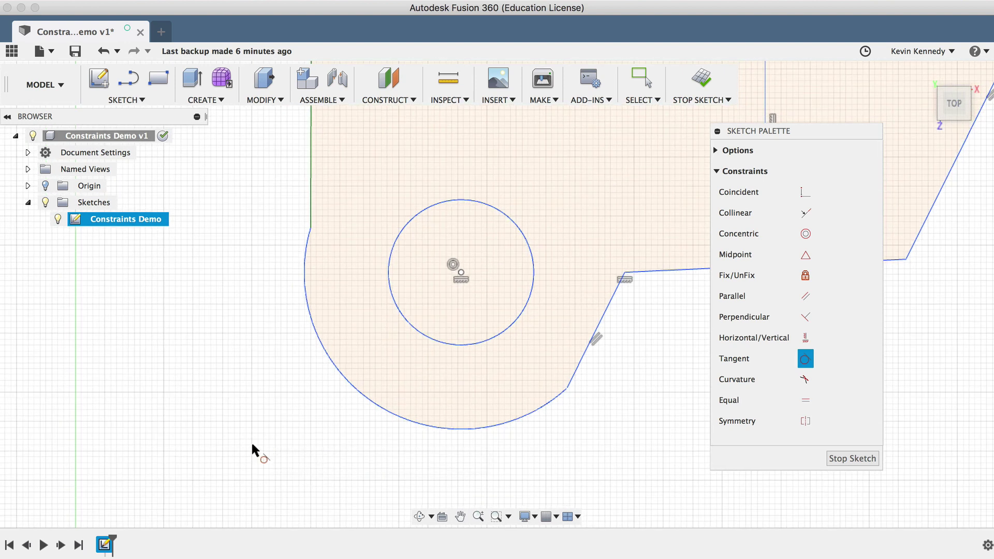
click(536, 409)
click(575, 373)
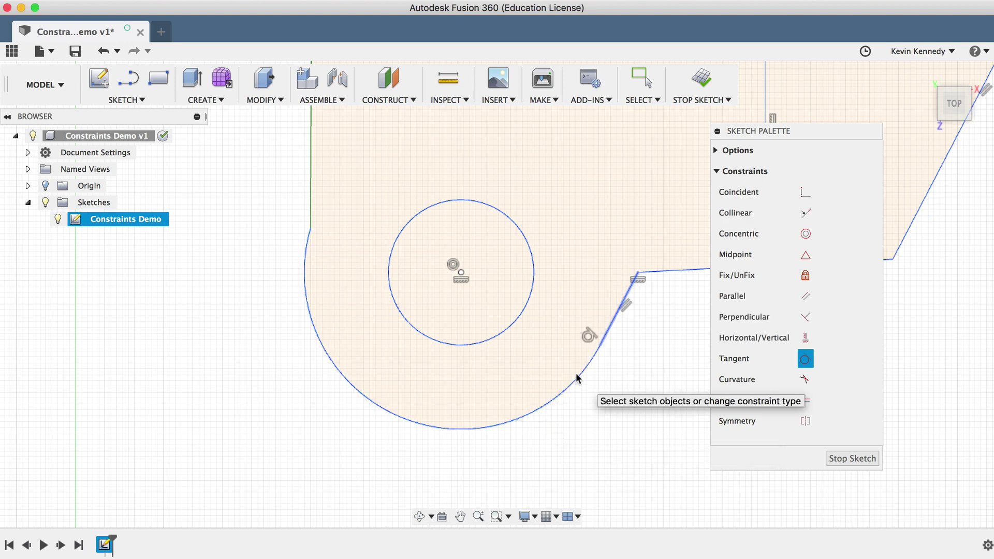
click(307, 317)
click(310, 155)
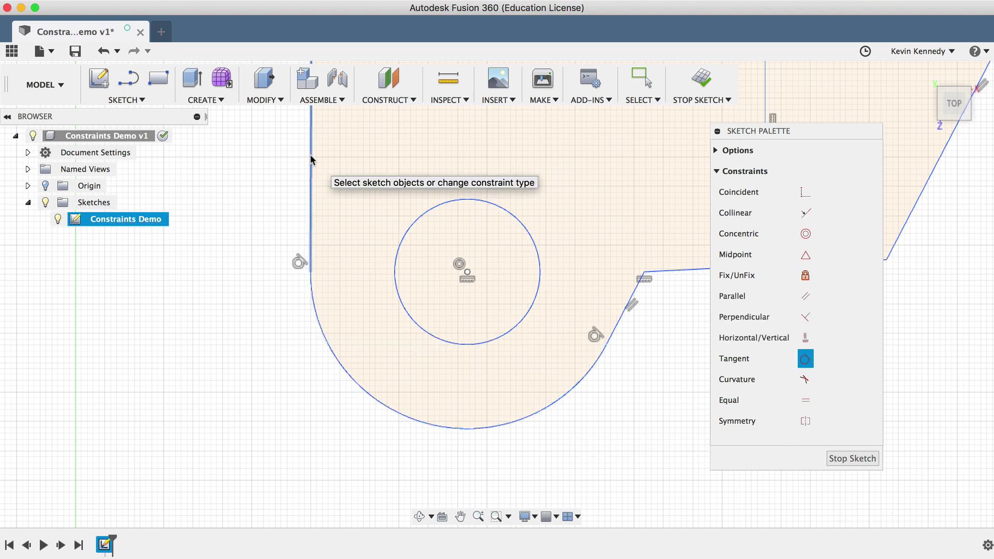
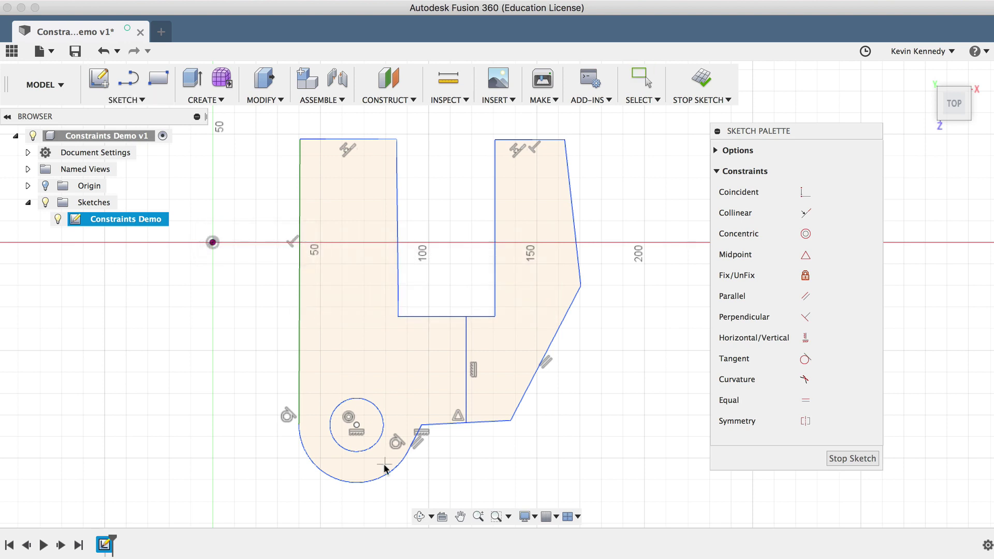
Draw a spline from the arc's end through the vertical line's foot to the rightmost corner, with its middle handle at about X 133, Z 80.5 mm
click(408, 451)
click(466, 422)
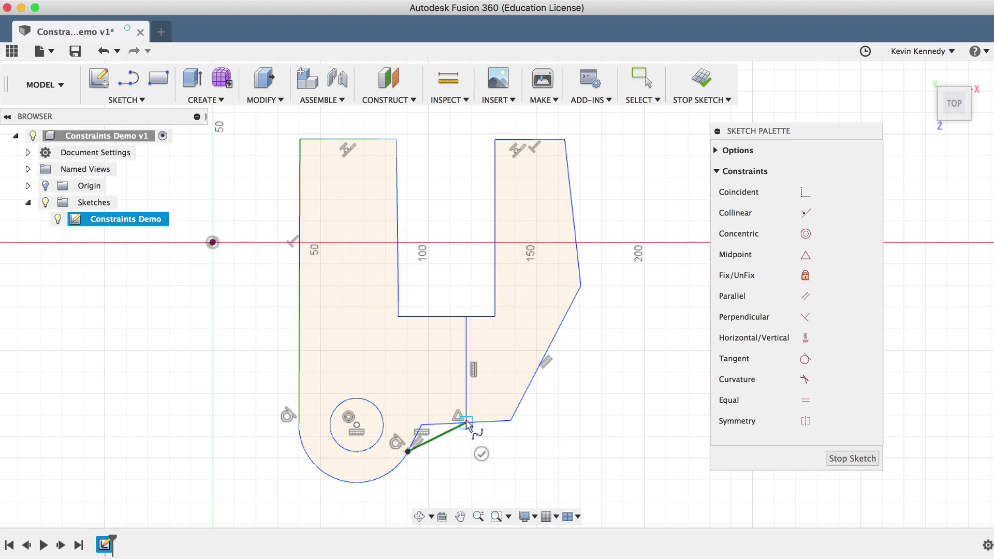
click(581, 285)
key(Escape)
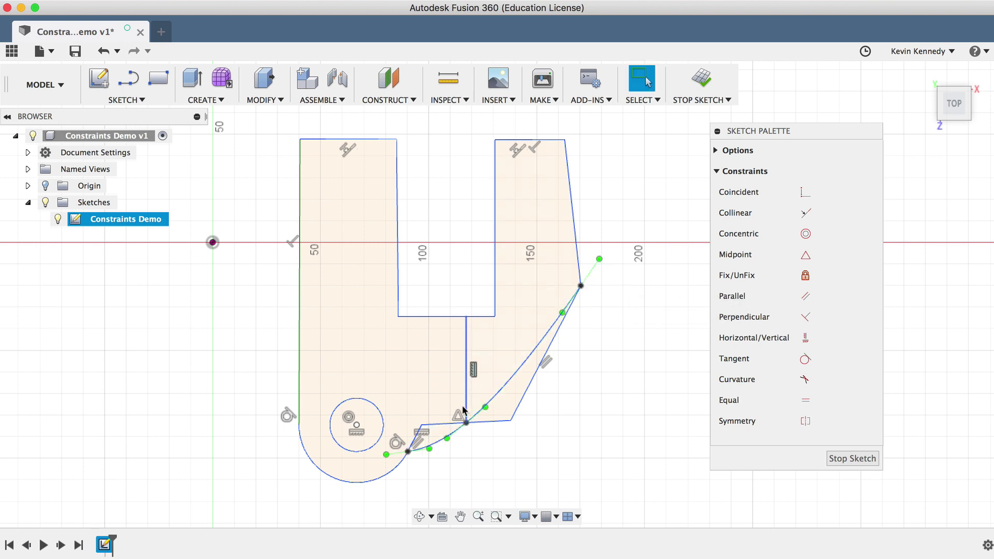
drag(485, 407, 494, 415)
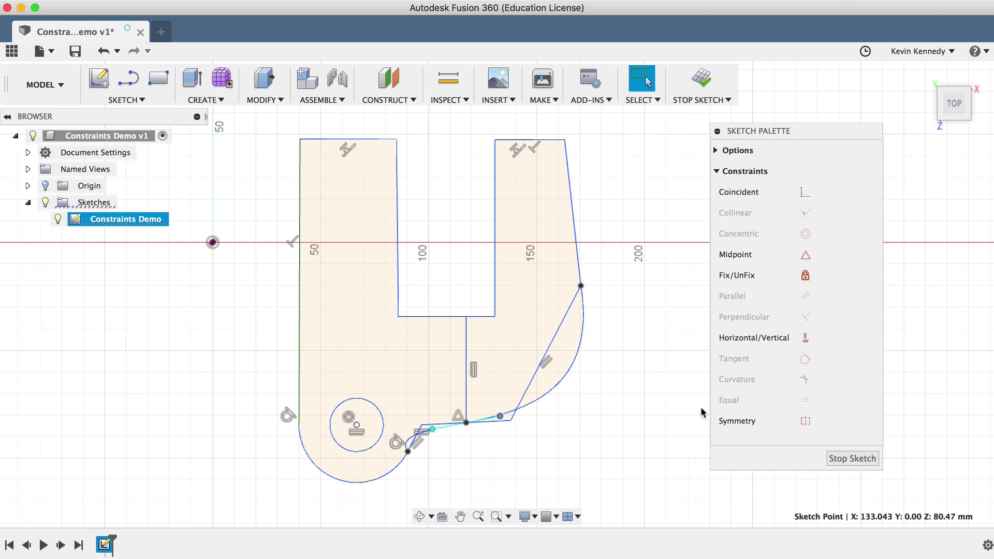
click(618, 383)
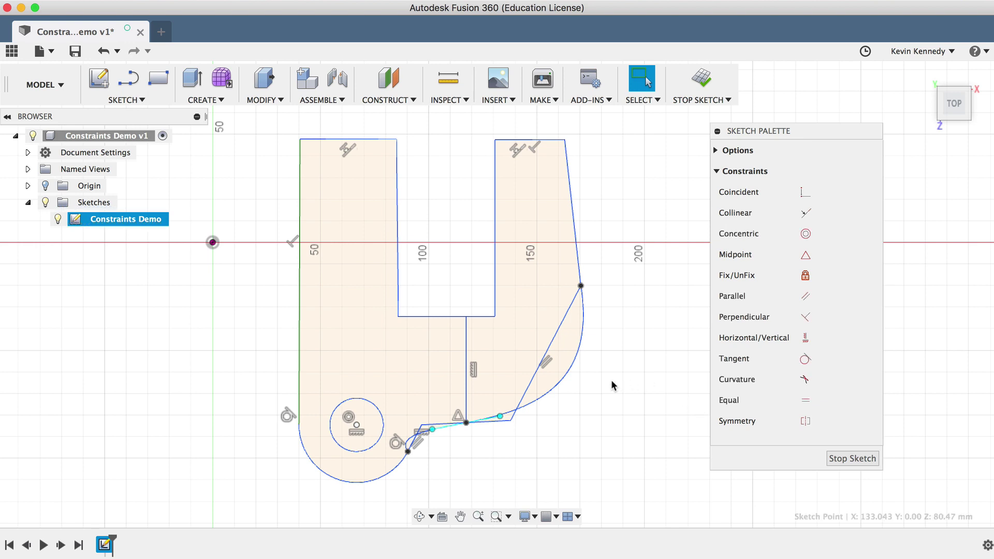
Display curvature combs on the rounded corner arc and the spline with a comb density of 20 and a scale of 3.459
click(398, 467)
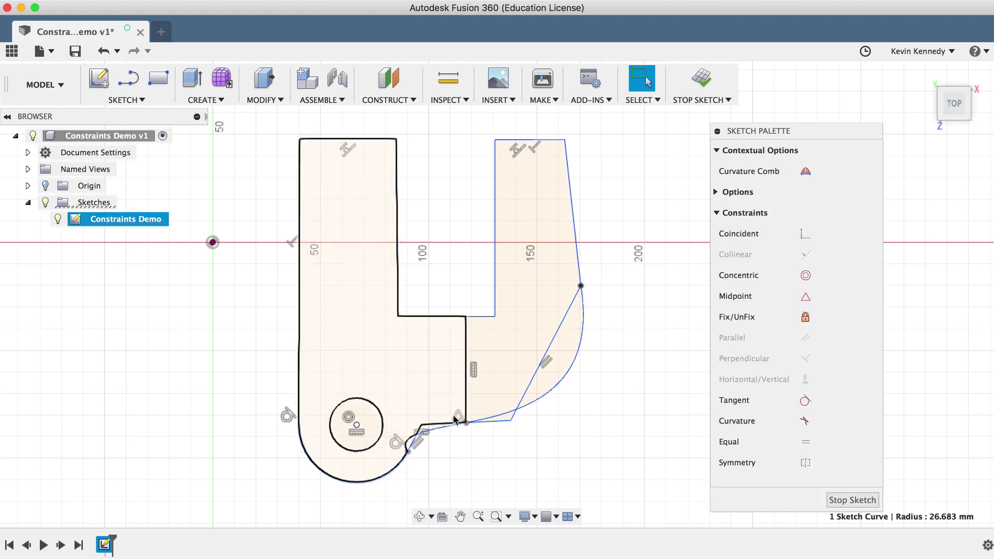
click(458, 425)
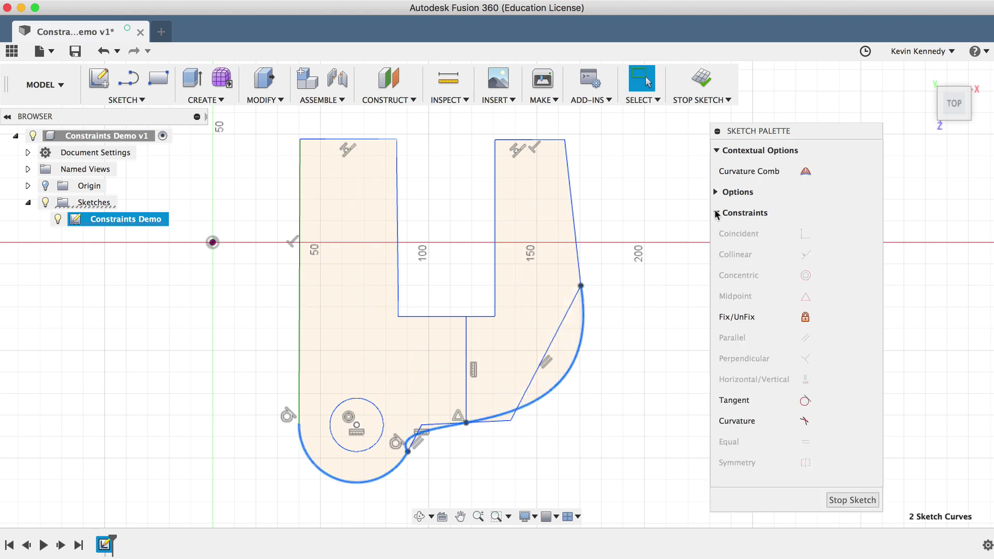
click(805, 171)
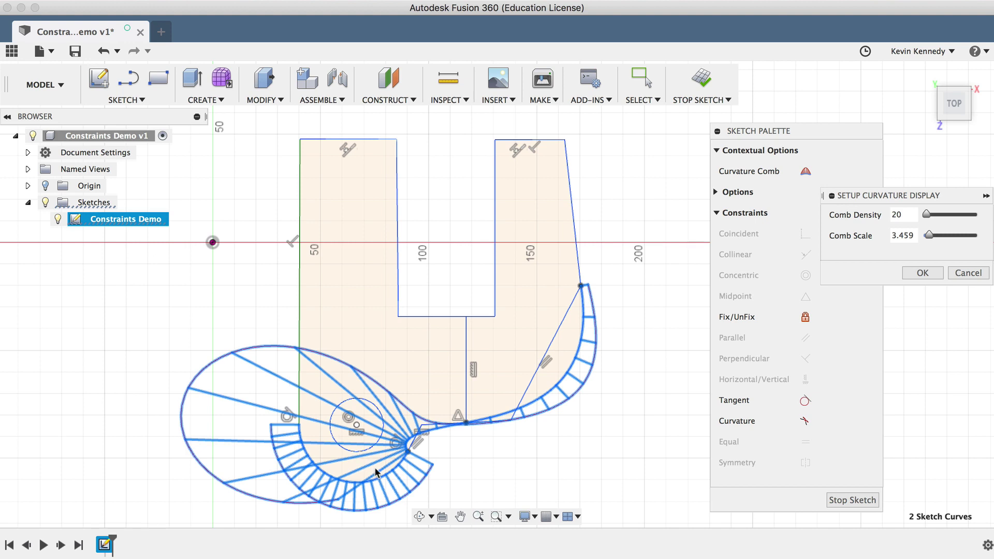
click(920, 272)
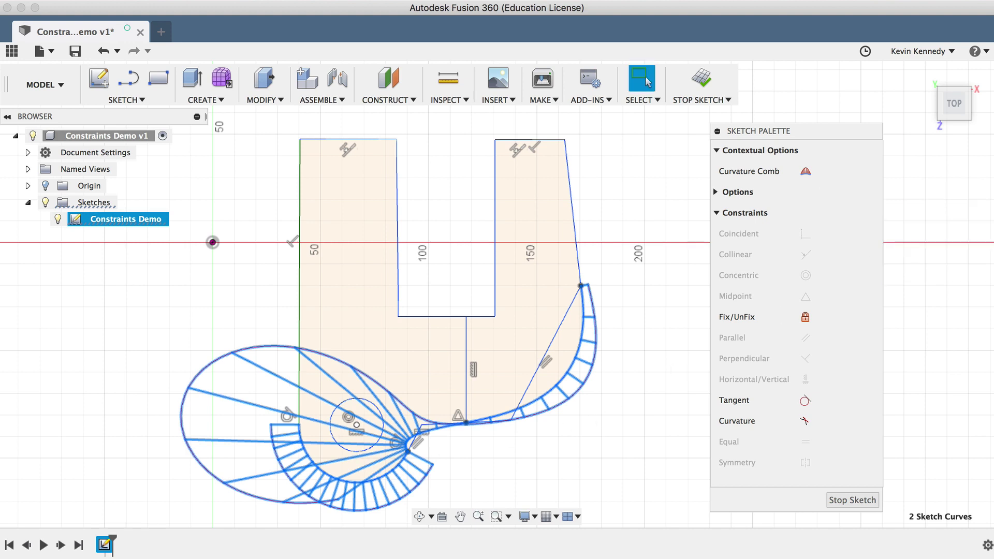
Apply a Curvature constraint between the rounded corner arc and the spline that meets its end
click(946, 390)
middle_drag(594, 412, 595, 406)
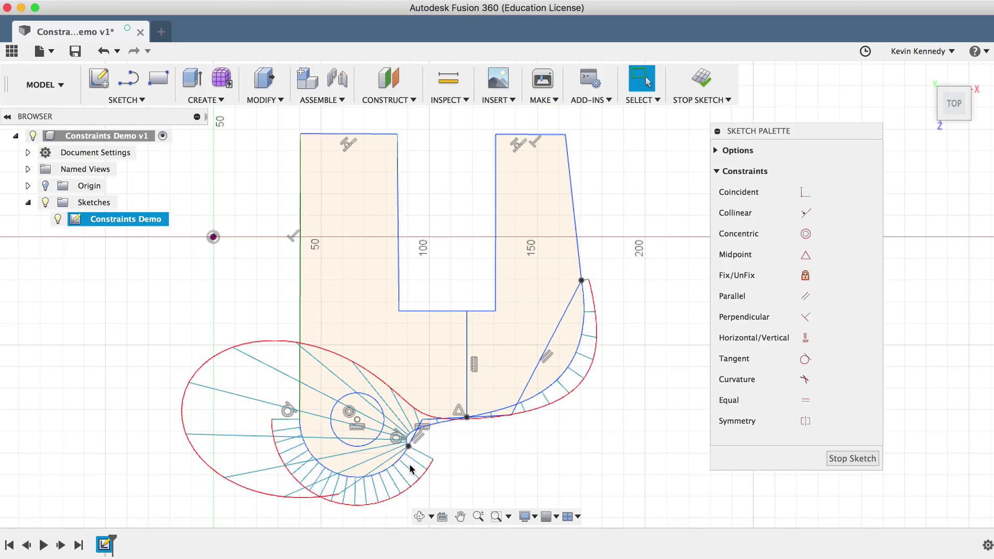
scroll(411, 469, up, 5)
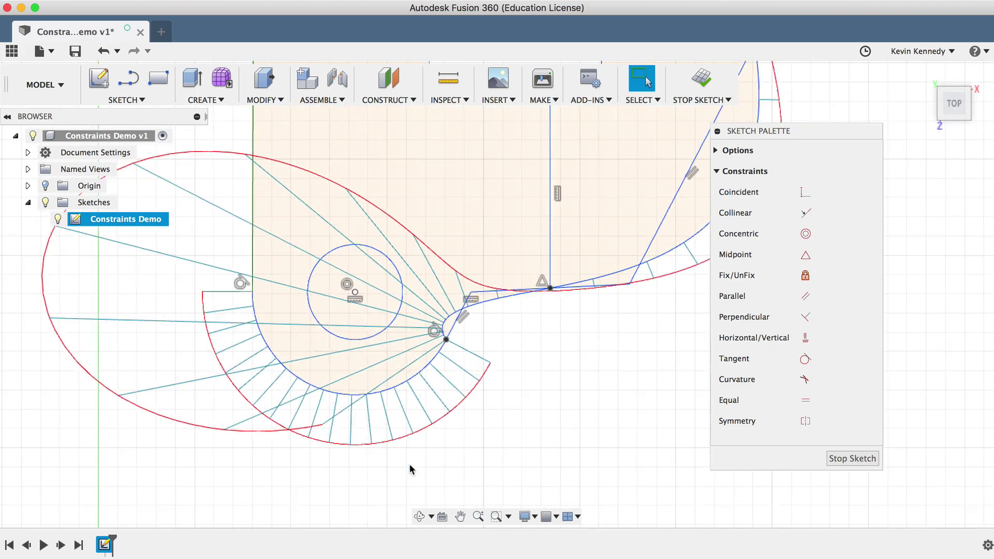
scroll(409, 466, up, 3)
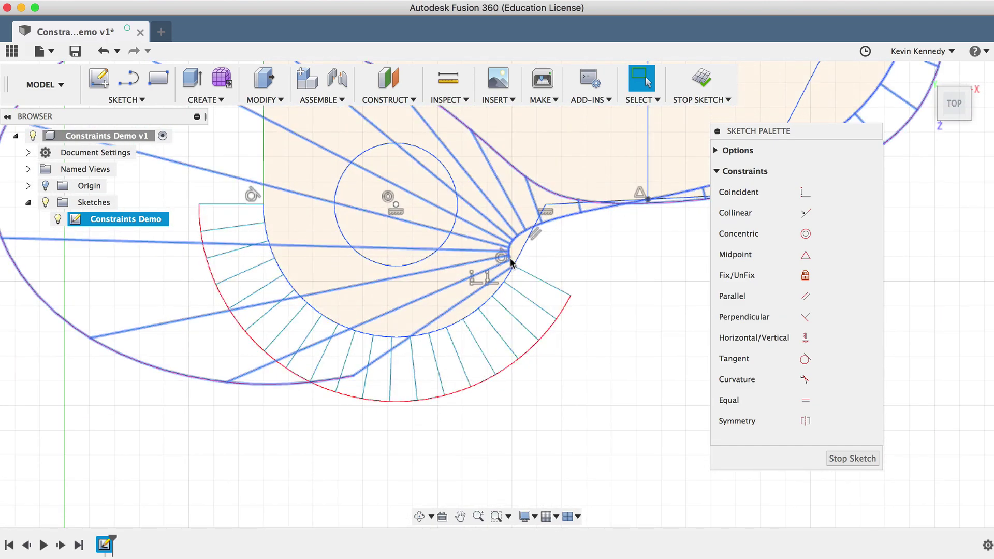
scroll(612, 313, up, 2)
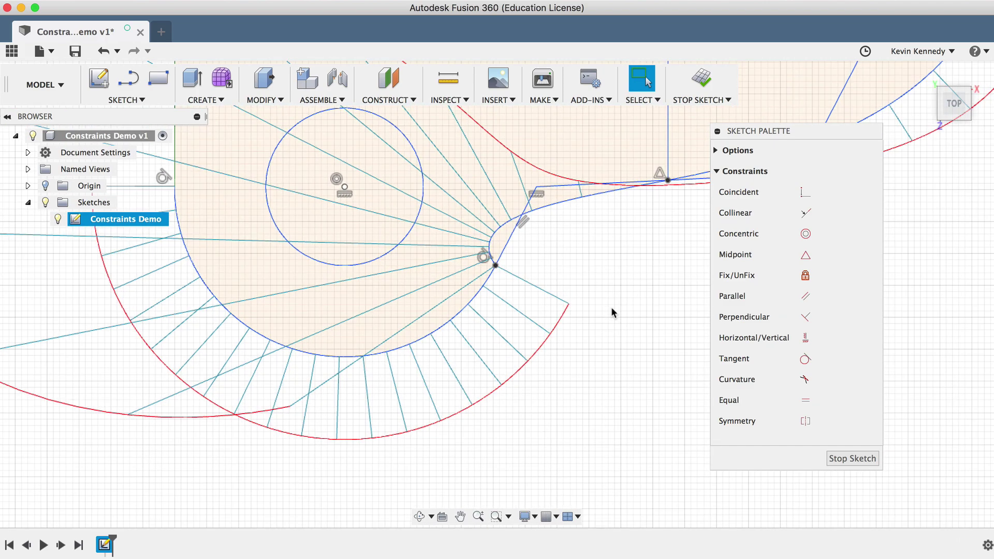
click(804, 379)
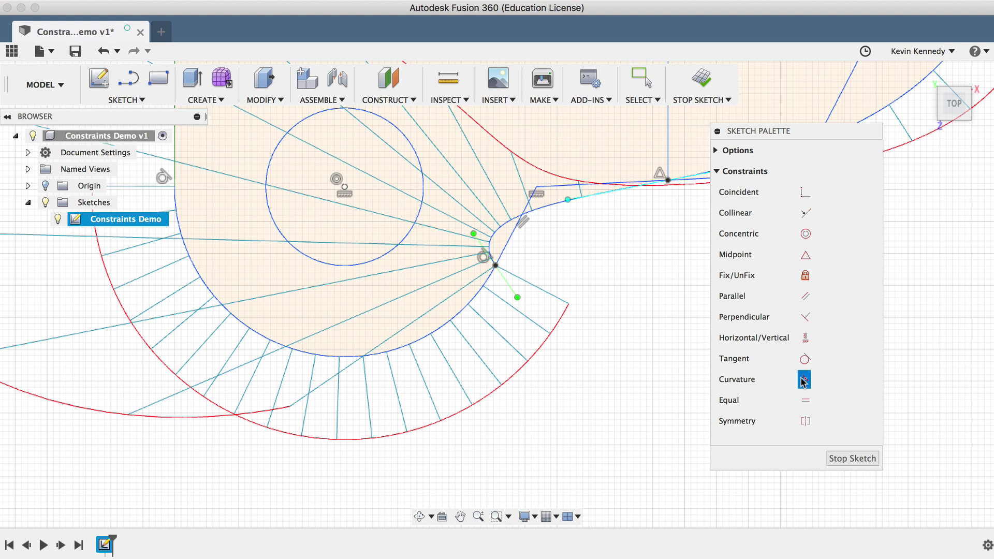
click(456, 315)
click(505, 227)
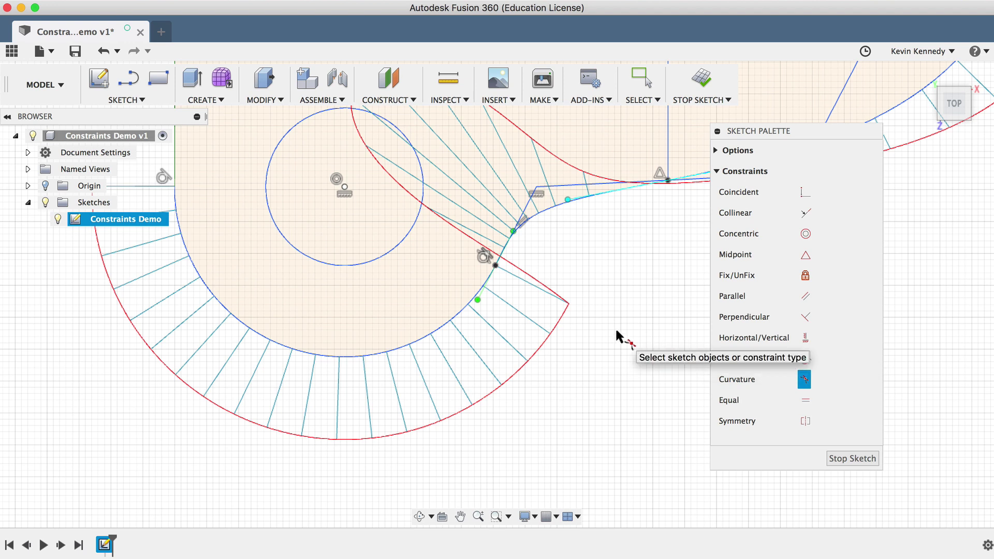
key(Escape)
Turn off the curvature combs on the rounded corner arc and the spline, and clear the selection
double_click(458, 320)
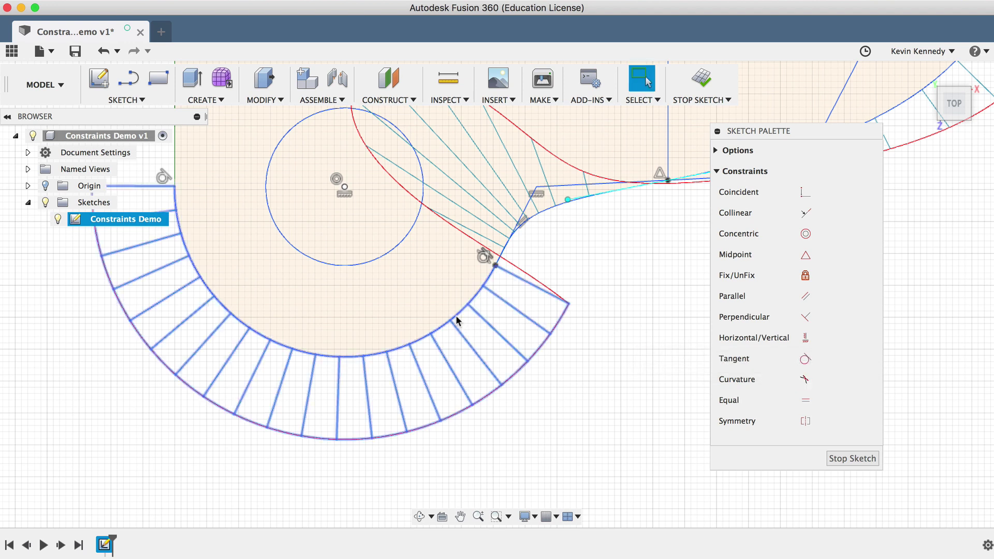
shift+double_click(506, 242)
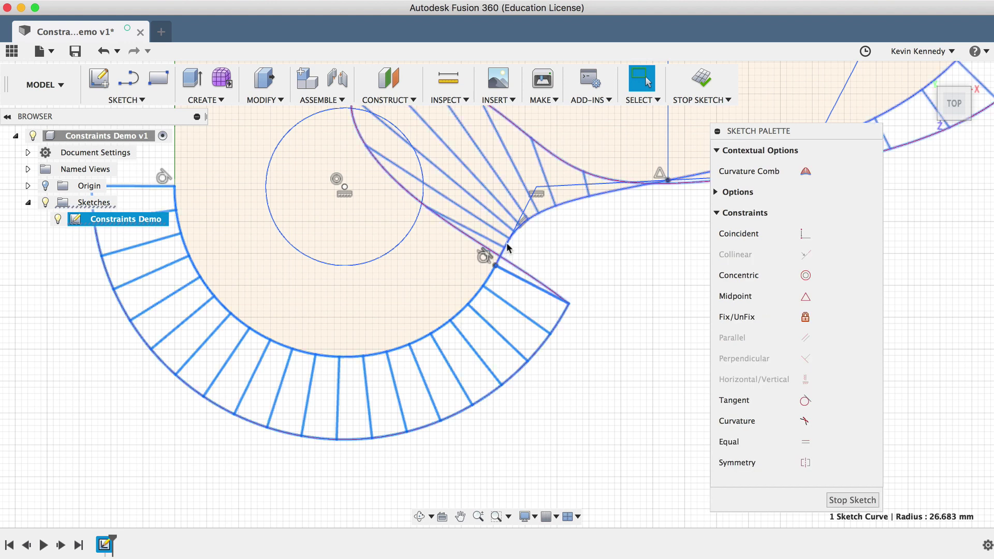
click(804, 173)
scroll(591, 330, up, 5)
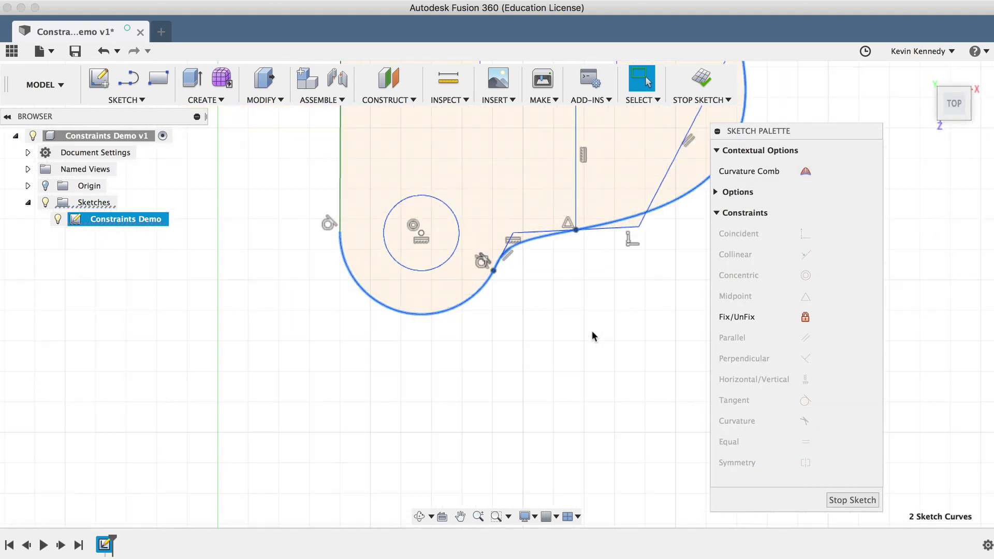
scroll(592, 337, down, 5)
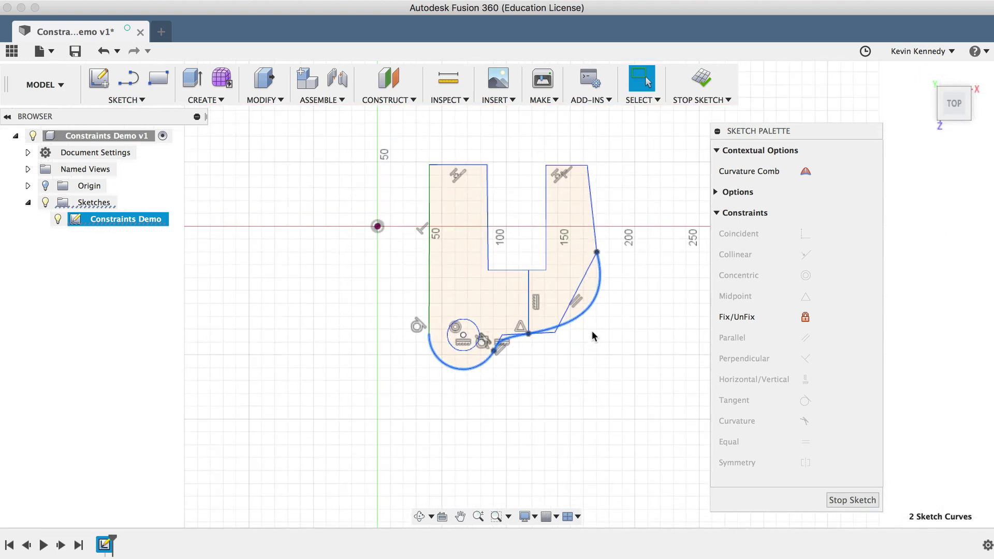
click(592, 331)
scroll(592, 331, up, 5)
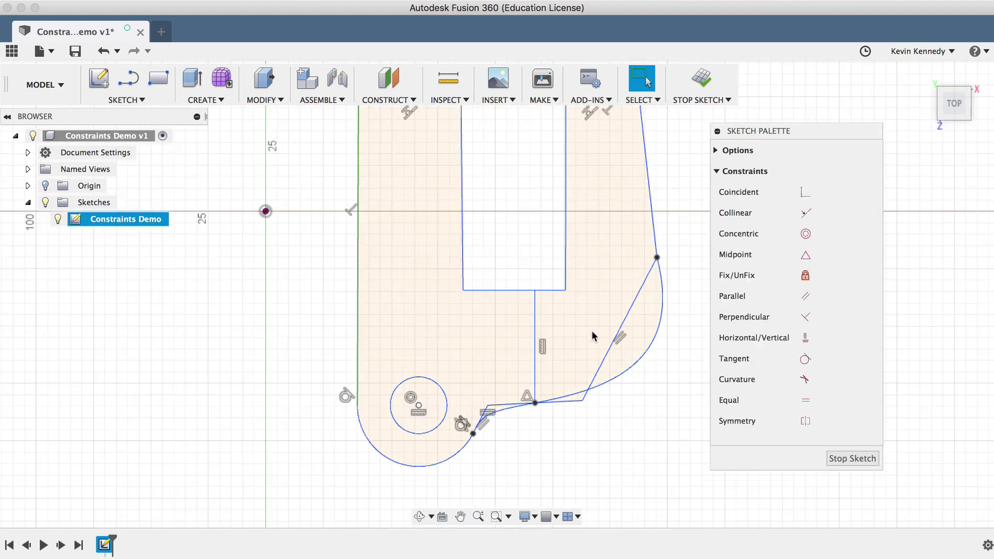
scroll(591, 331, down, 3)
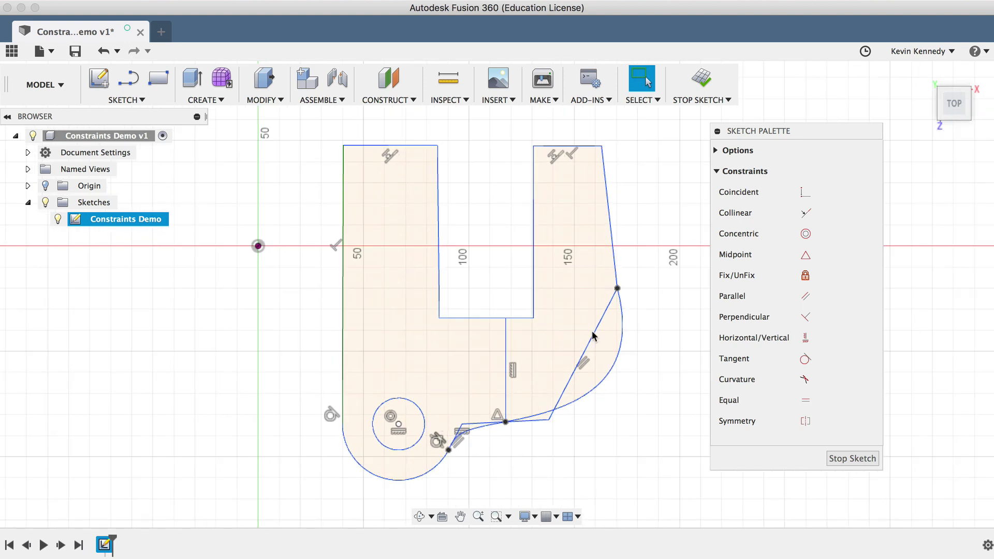
Make the profile's two top edges equal in length and test the constraint by shifting the upper right corner slightly inward
click(806, 401)
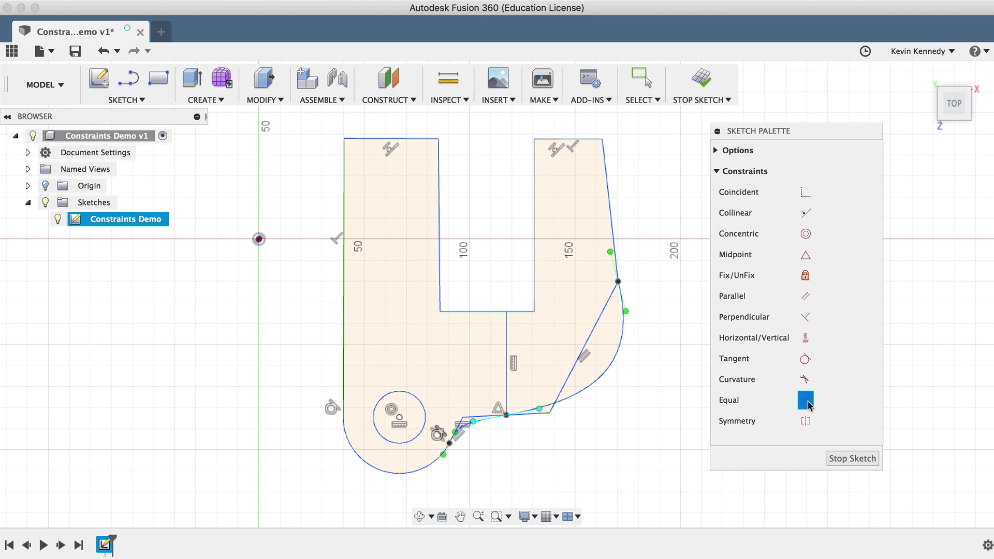
click(417, 139)
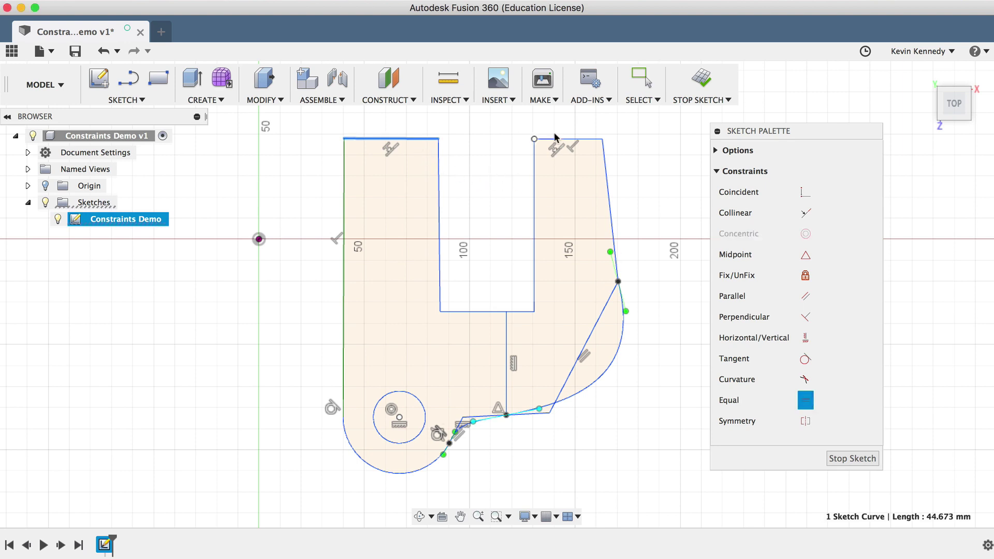
click(590, 139)
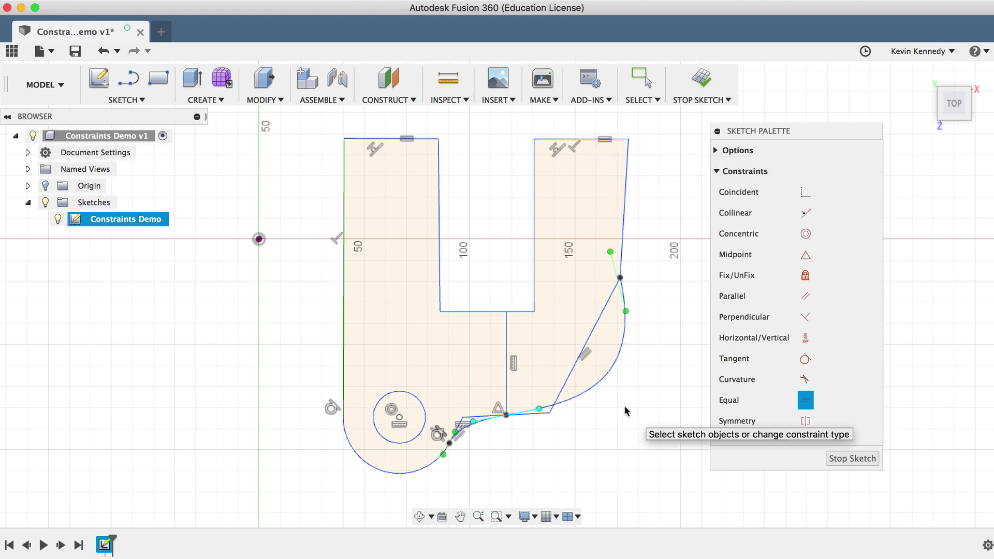
key(Escape)
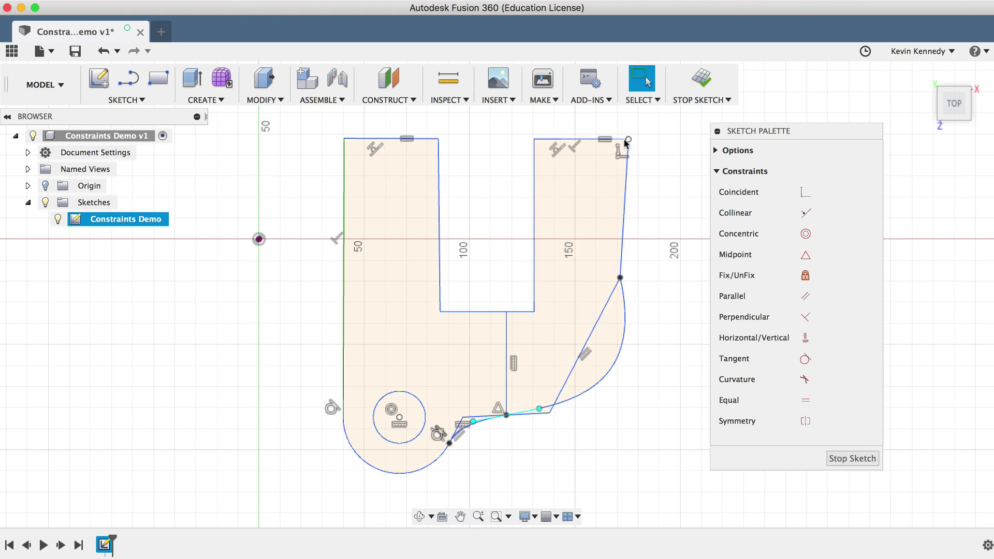
mouse_move(628, 140)
mouse_down()
mouse_move(631, 149)
mouse_move(611, 152)
mouse_move(671, 148)
mouse_move(603, 142)
mouse_move(607, 185)
mouse_move(624, 140)
mouse_up()
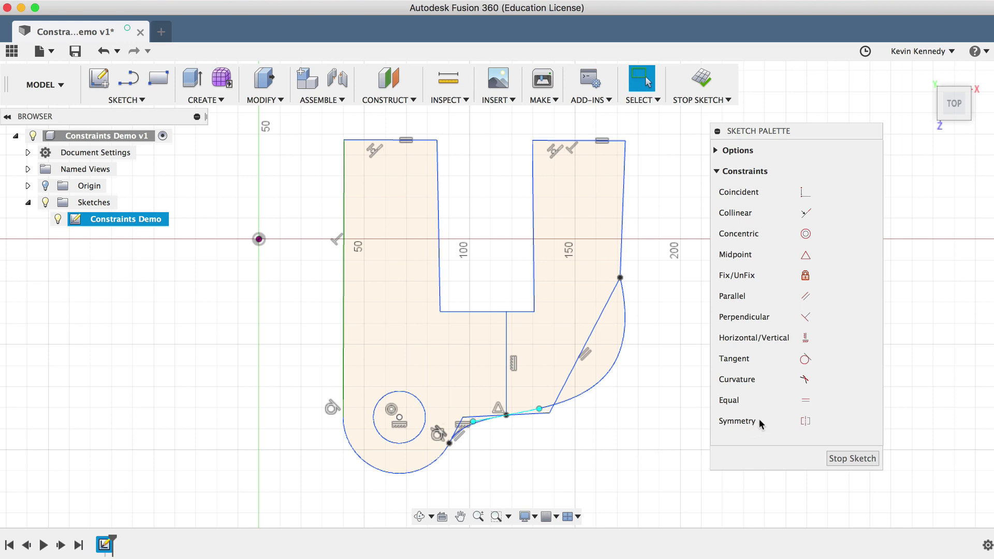
Apply a Symmetry constraint to the outer right edge and the slot's left edge about the slot's right edge
click(804, 420)
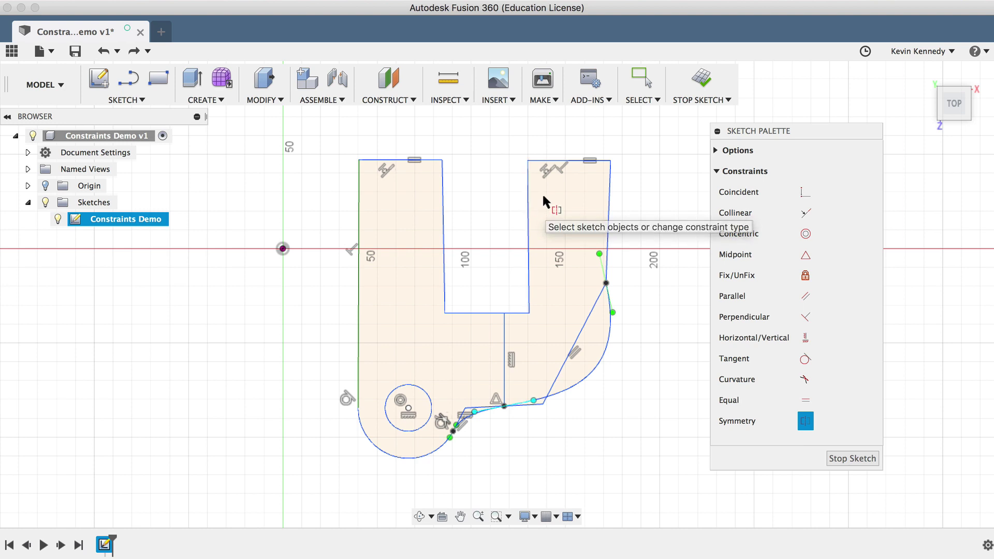
click(608, 196)
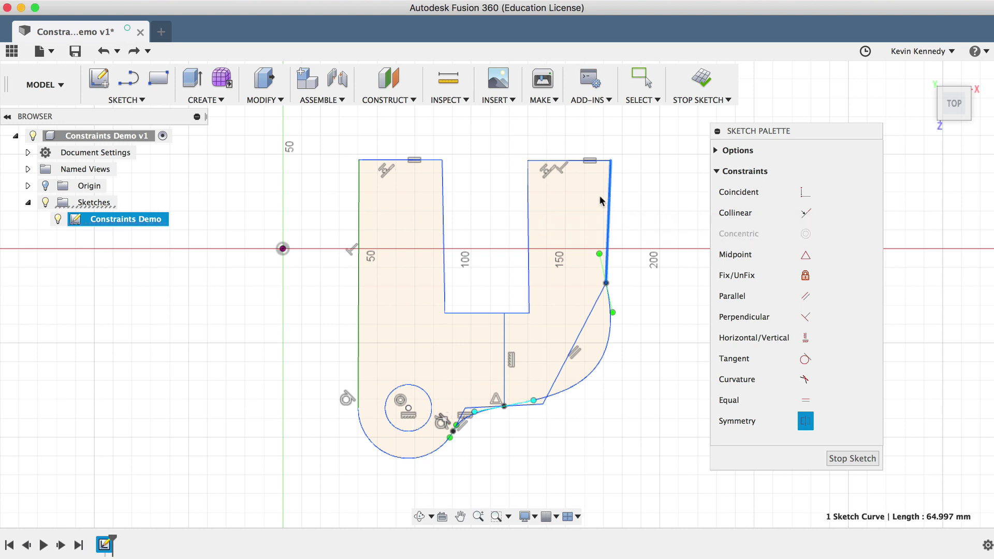
click(443, 207)
click(527, 211)
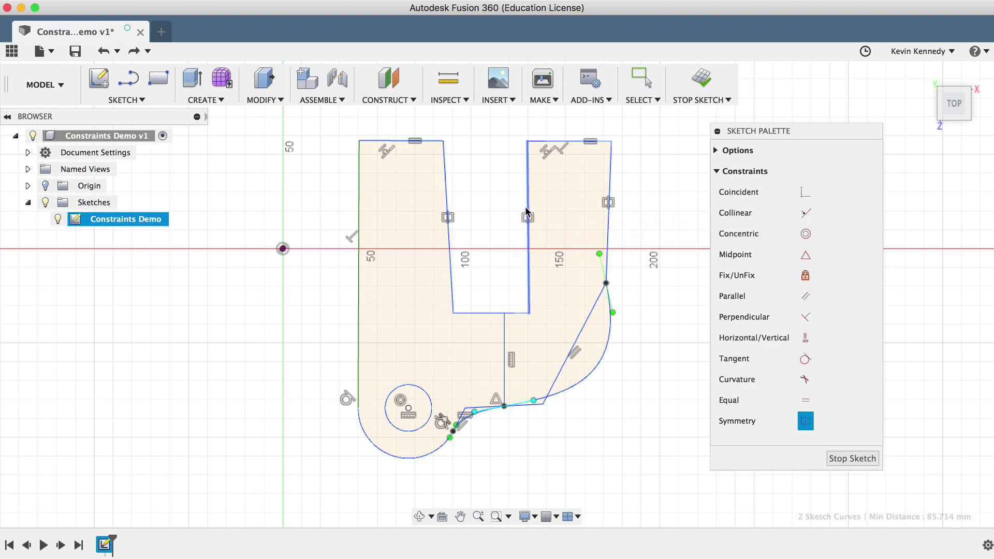
key(Escape)
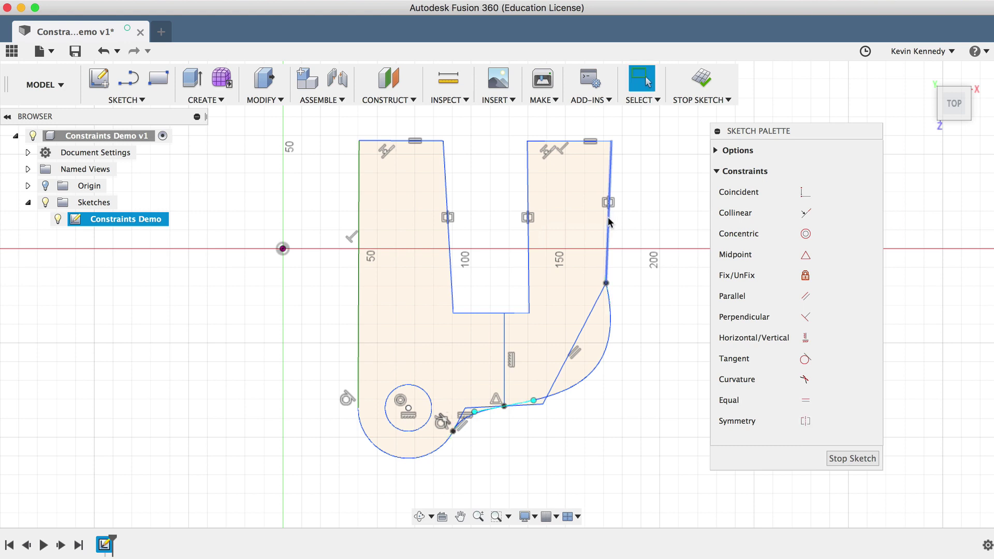
Test the symmetry by slightly shifting the outer right edge and the slot's left edge, and clear the selection
drag(608, 221, 609, 218)
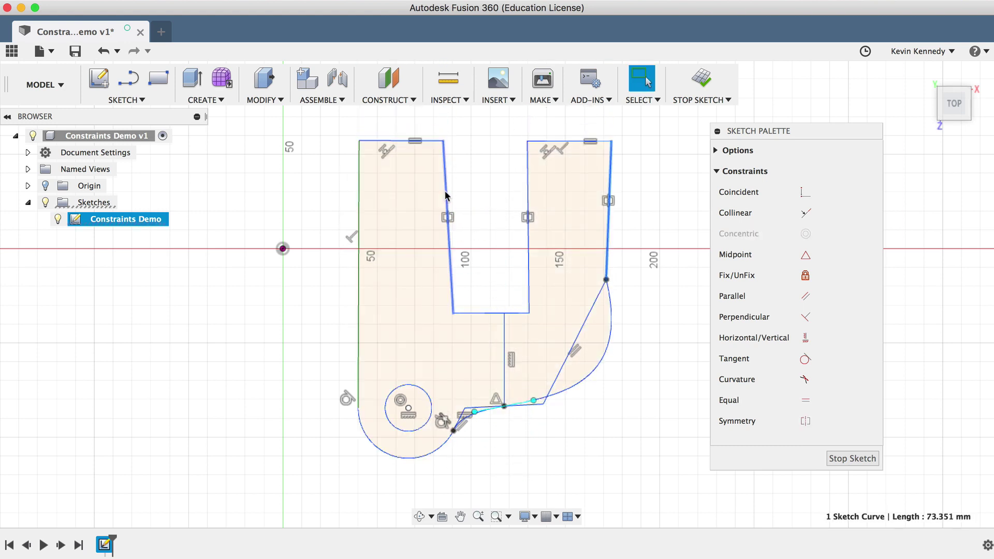
mouse_move(445, 196)
mouse_down()
mouse_move(455, 195)
mouse_move(446, 200)
mouse_up()
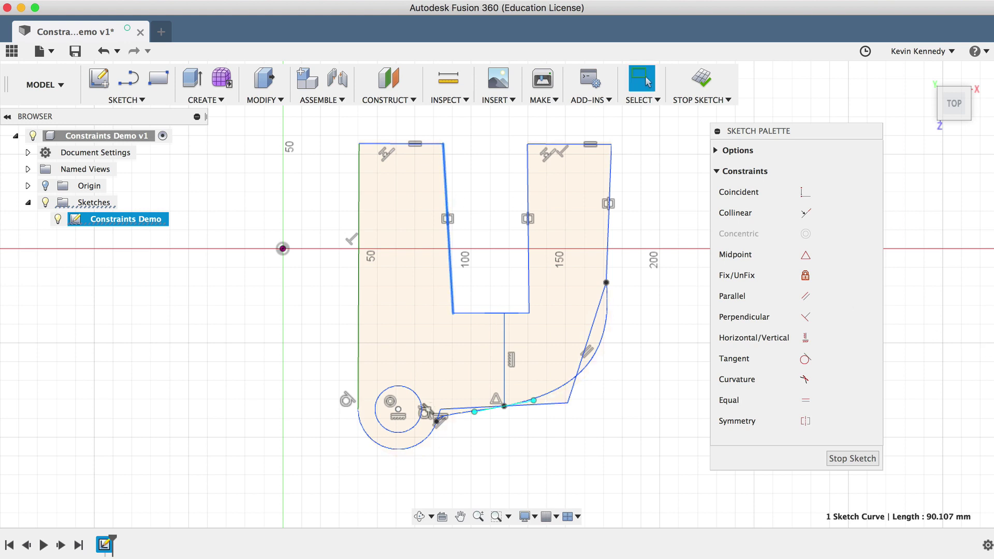
click(979, 458)
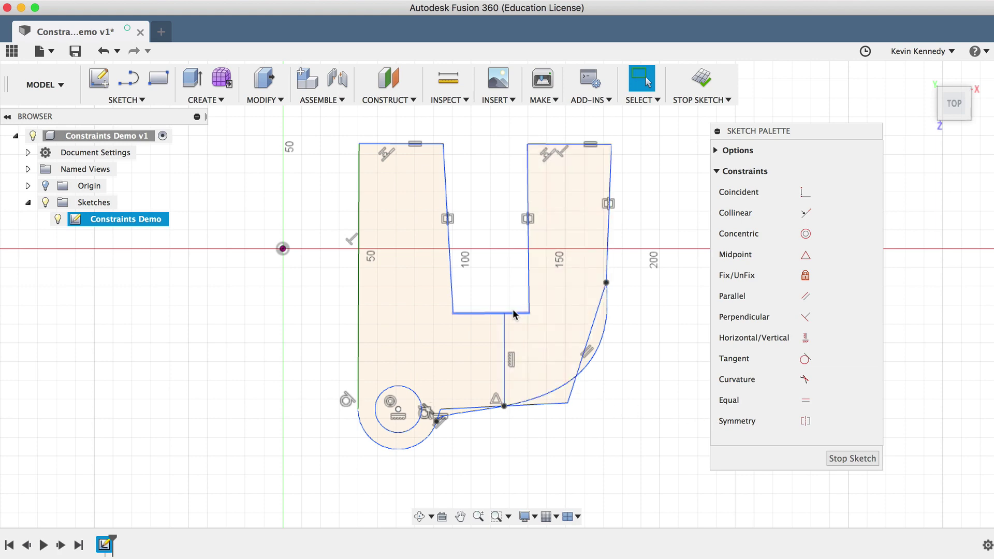
Examine which constraints are offered for the vertical line, and for the circle and rounded corner arc selected together
right_click(505, 331)
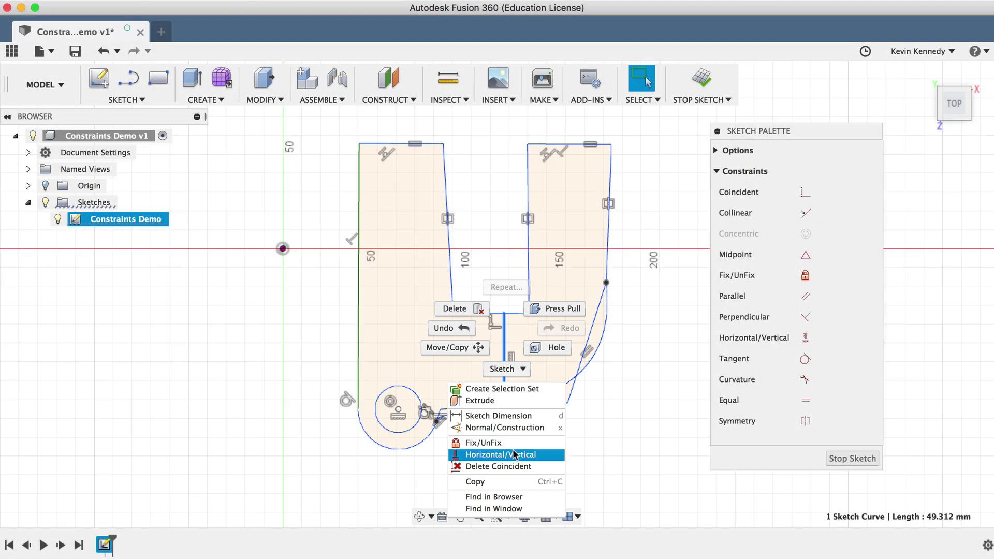
click(514, 455)
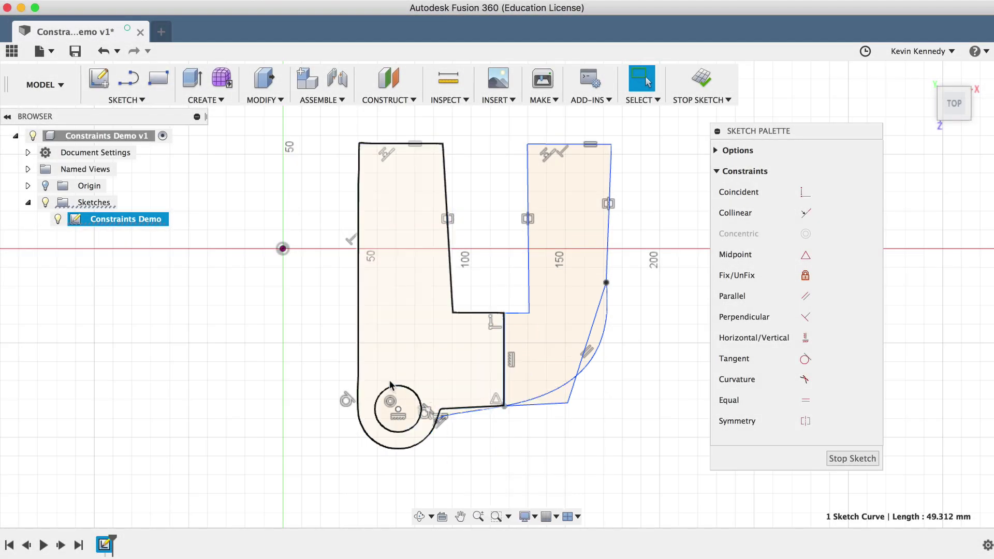
right_click(395, 384)
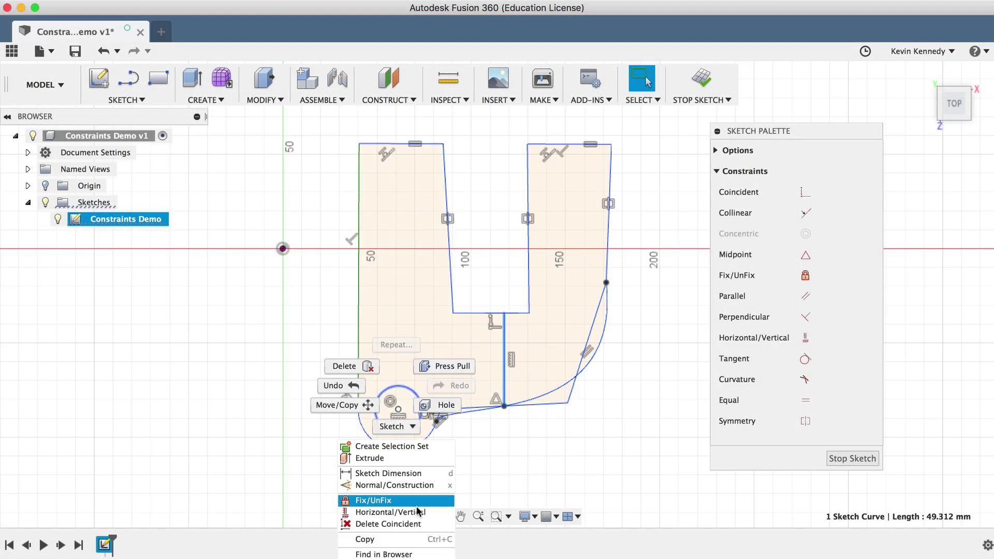
key(Escape)
click(408, 389)
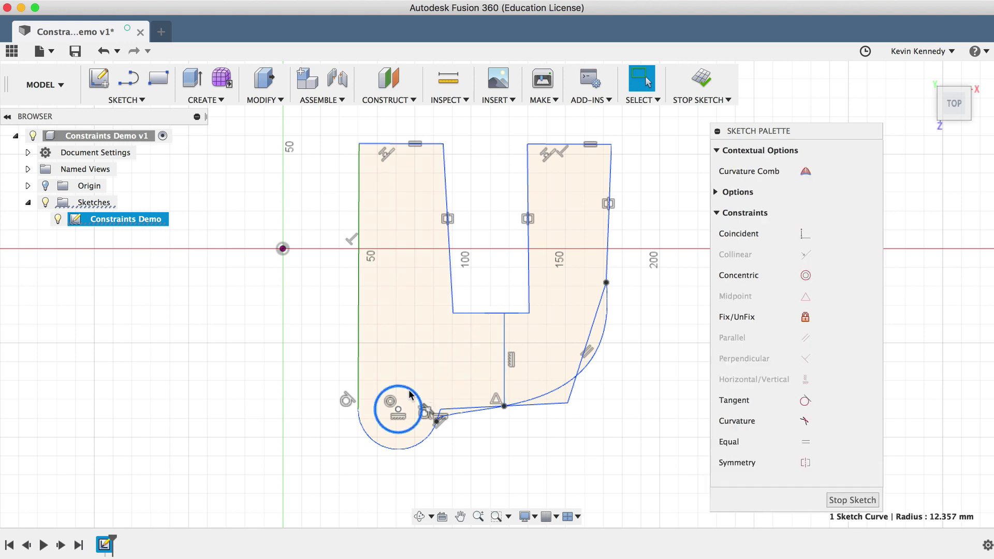
click(381, 446)
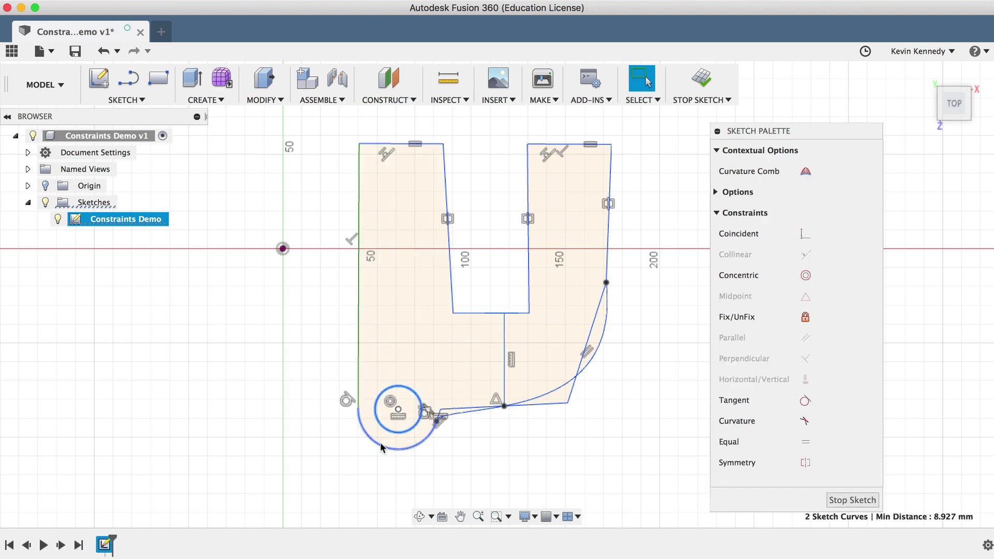
right_click(381, 446)
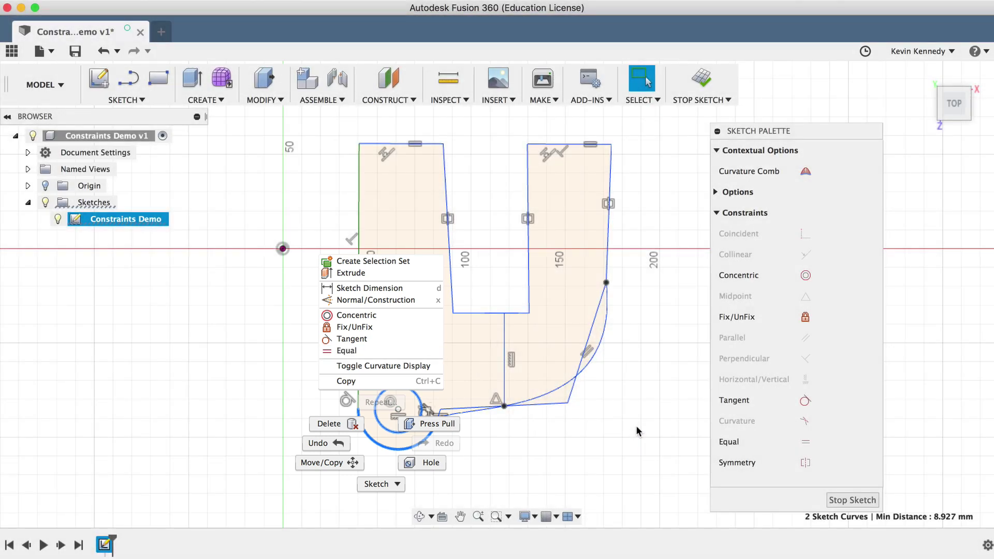
click(636, 427)
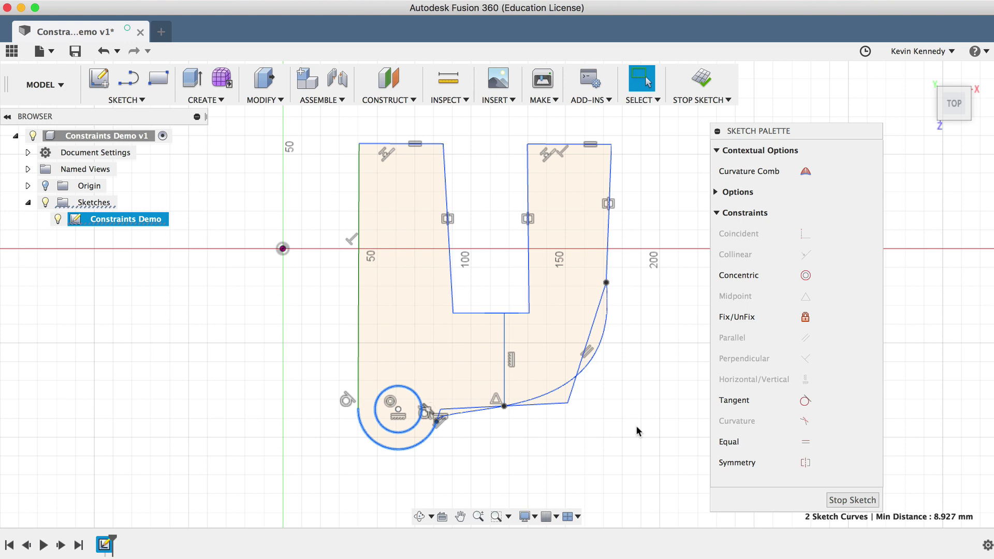
click(644, 415)
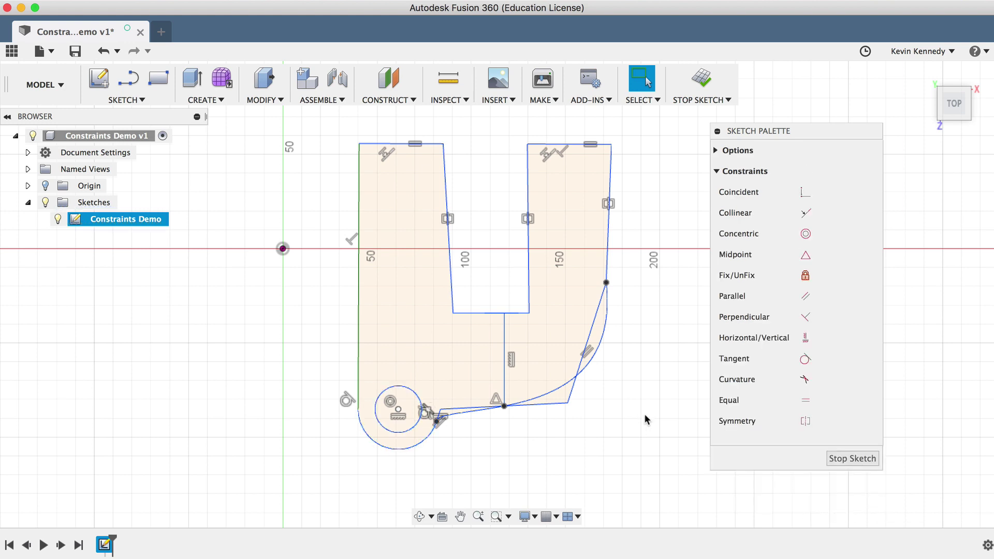
Draw a separate horizontal line in the empty area to the right of the profile, below the X axis
scroll(644, 418, down, 3)
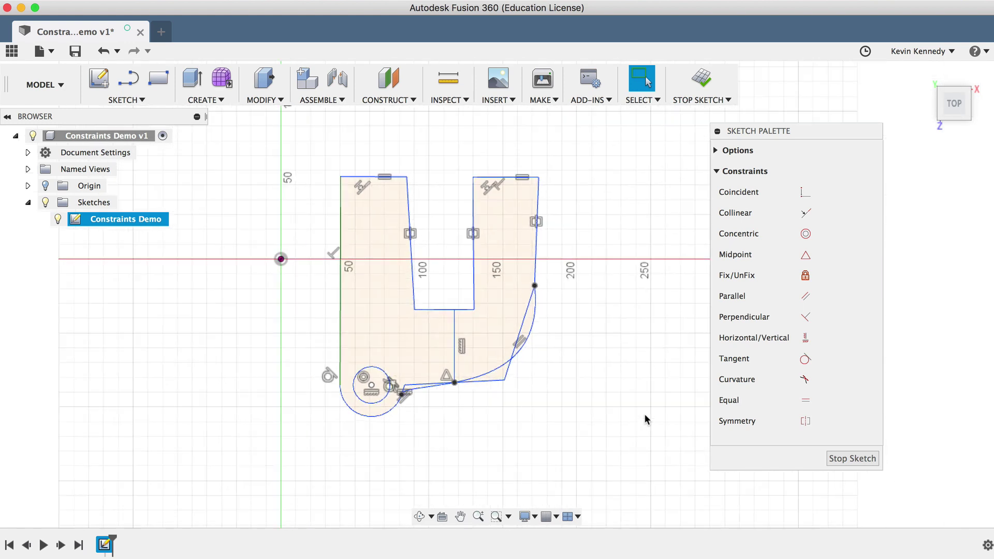
key(l)
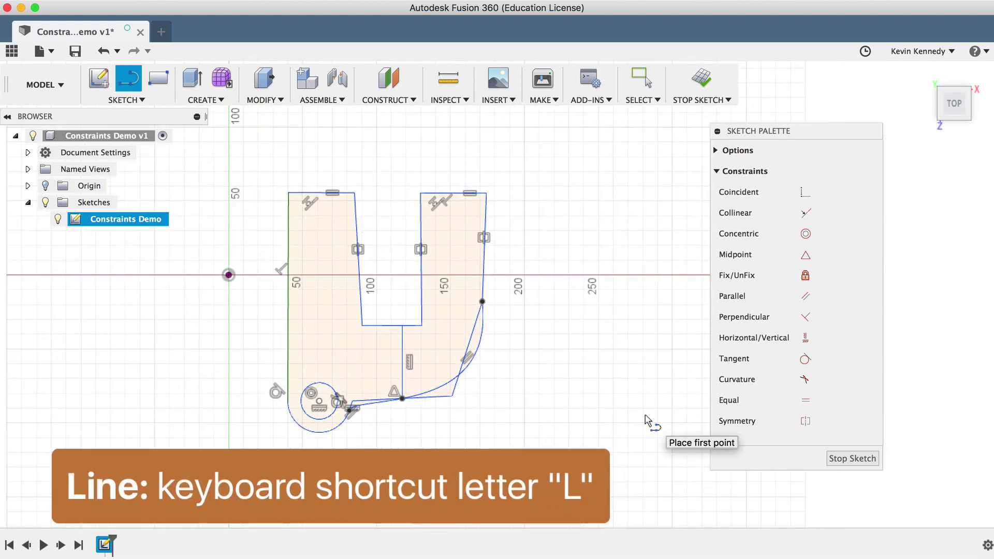
click(568, 349)
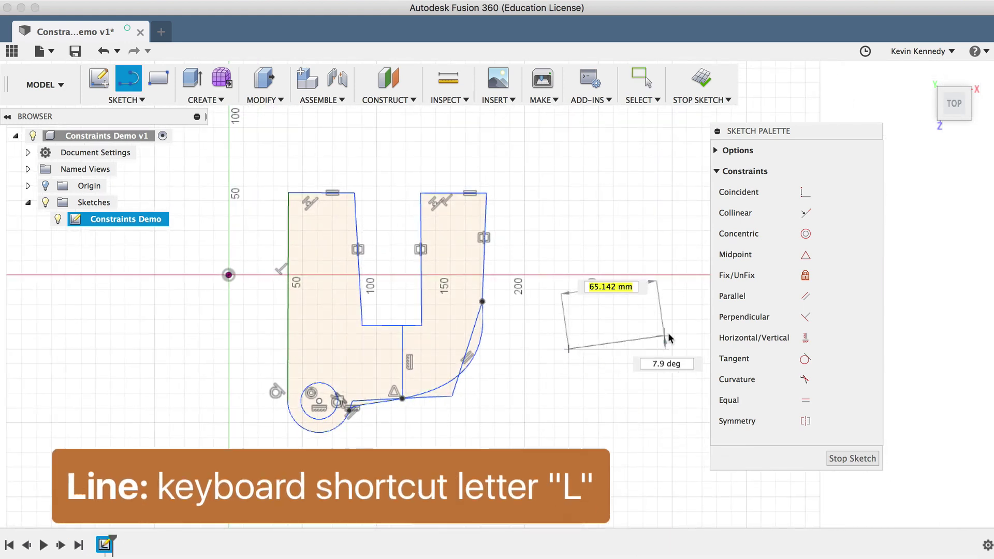
click(682, 348)
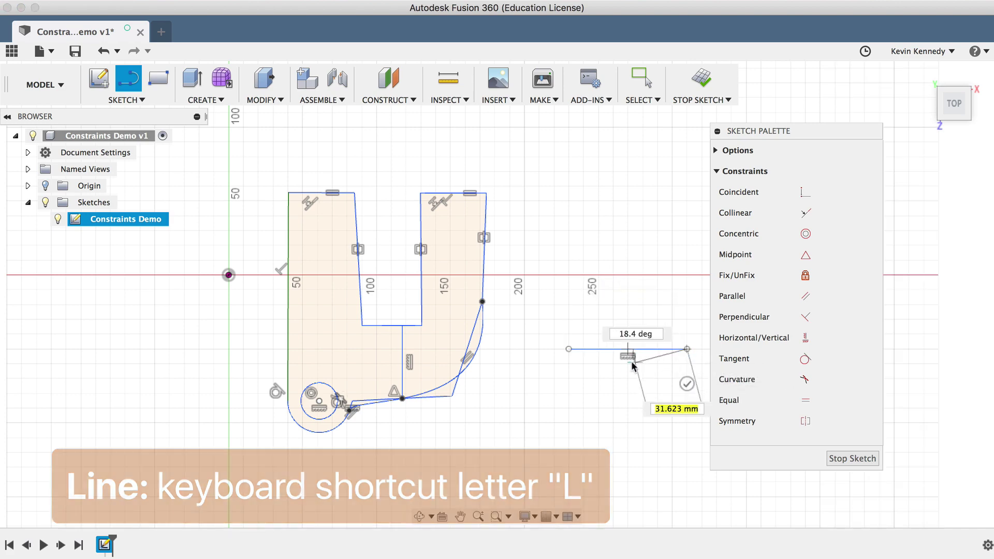
key(Escape)
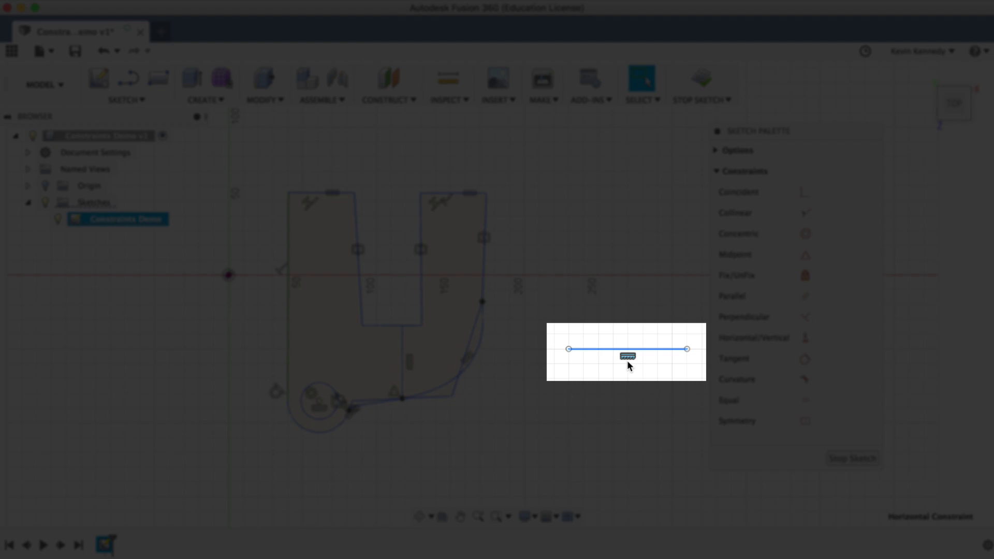
scroll(639, 409, up, 3)
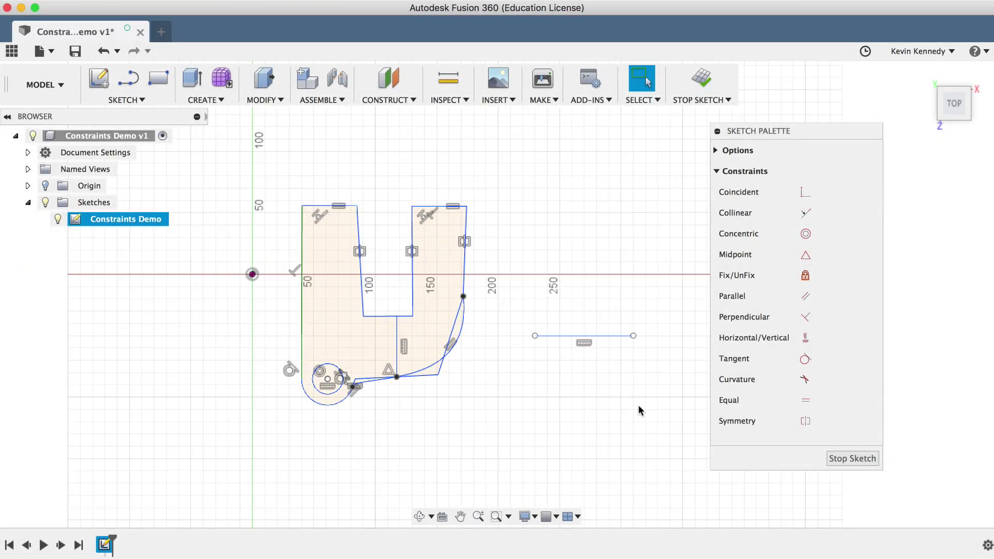